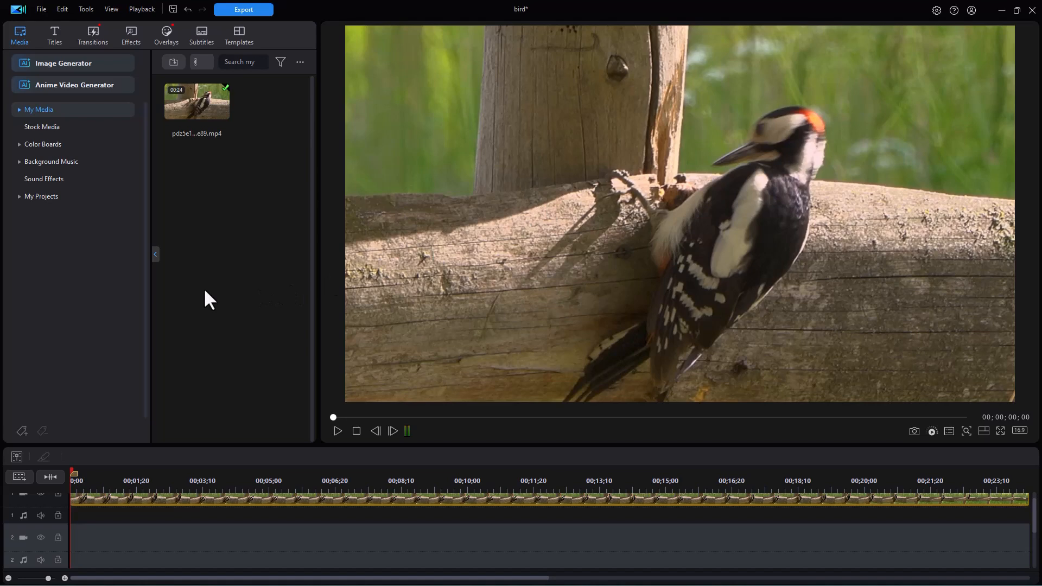
# Play the opening seconds of the bird clip, pause it, and return the playhead near the start of the timeline.
pyautogui.click(338, 430)
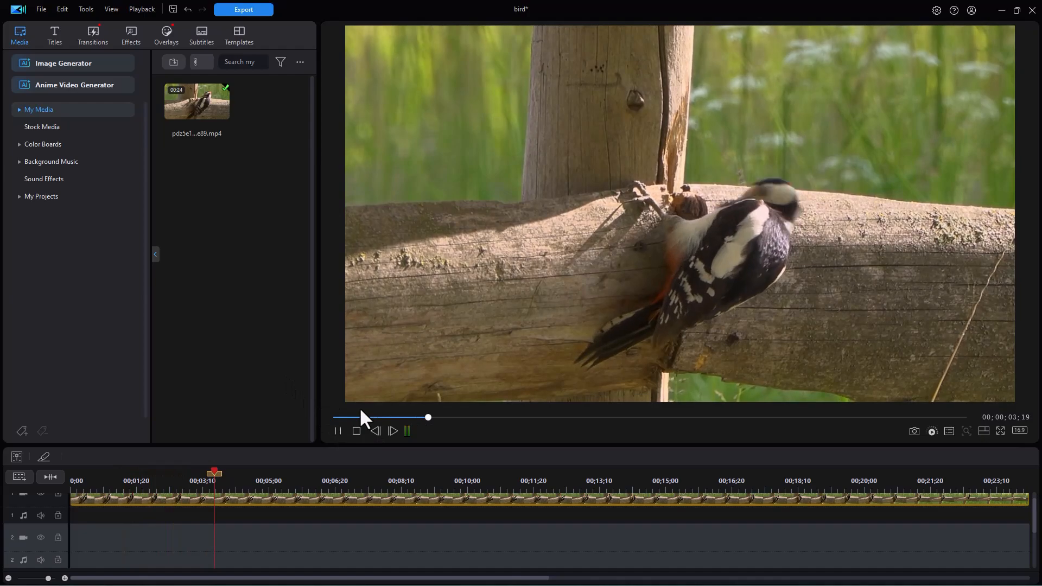
pyautogui.click(338, 430)
pyautogui.moveTo(293, 473); pyautogui.dragTo(99, 470)
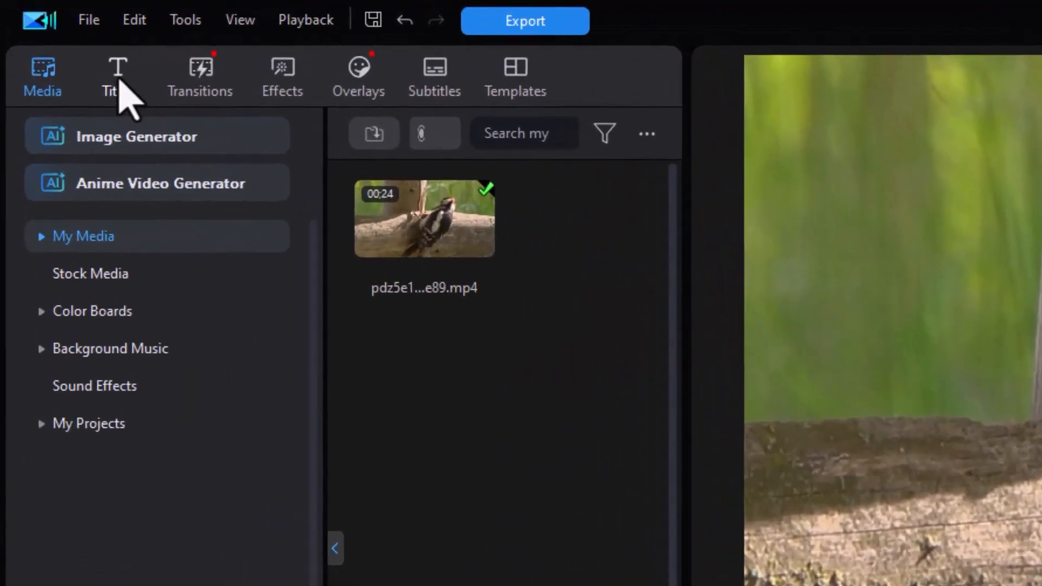
# Look through the favorite and custom titles in the title library and preview the custom title 3fly2.
pyautogui.click(119, 82)
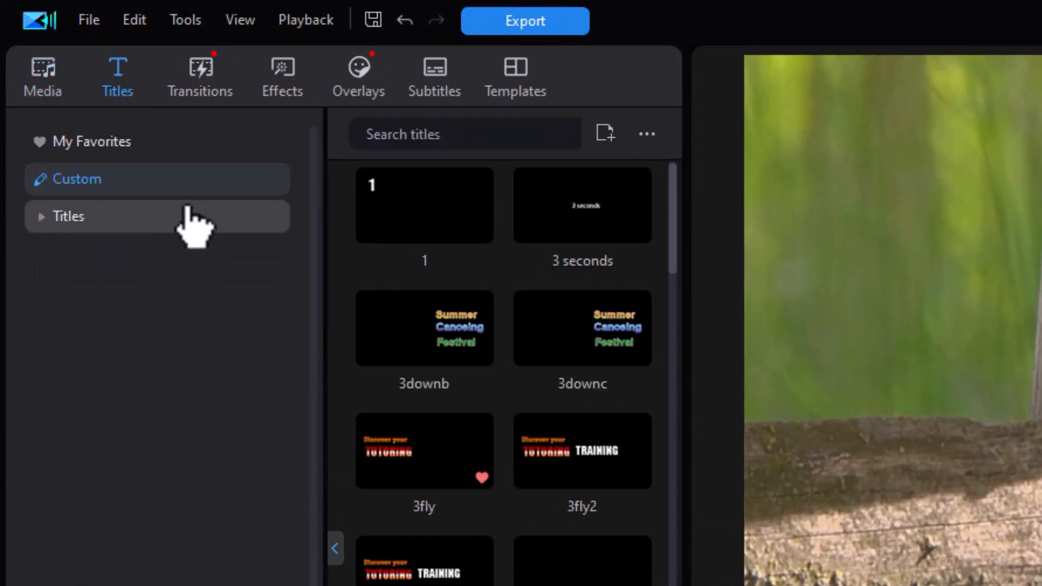
pyautogui.click(167, 145)
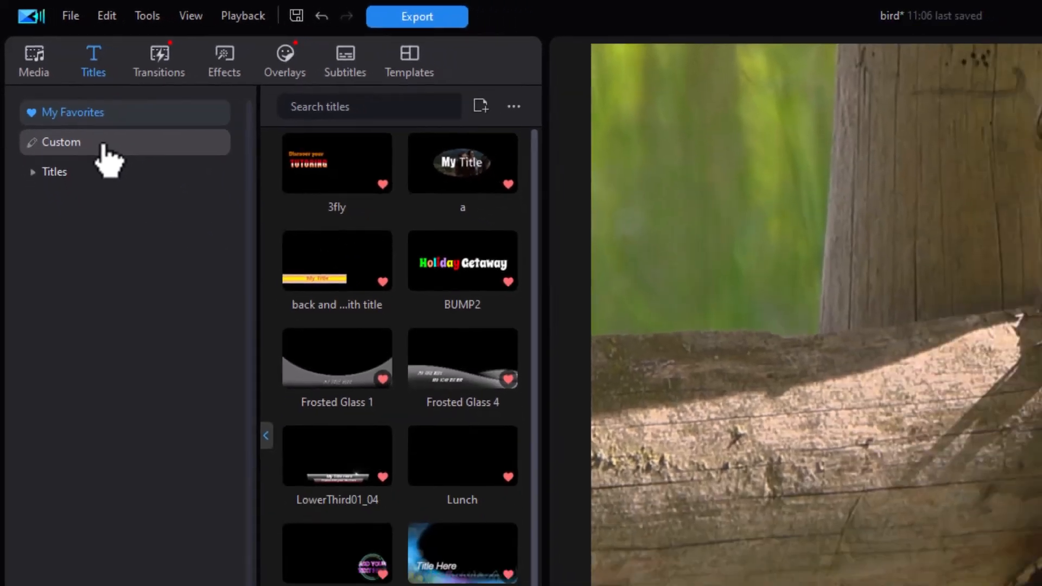
pyautogui.click(137, 185)
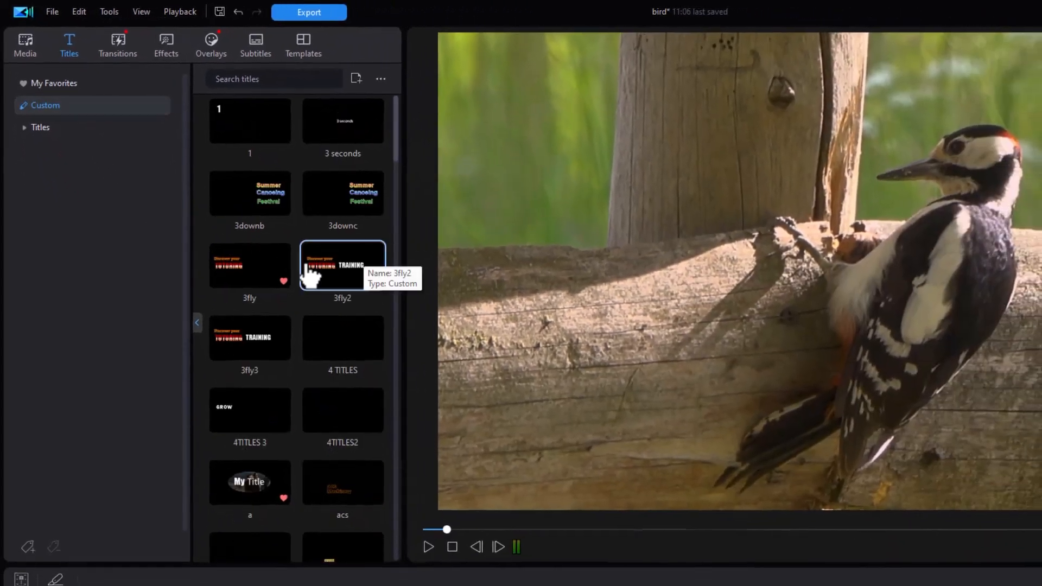
pyautogui.click(337, 271)
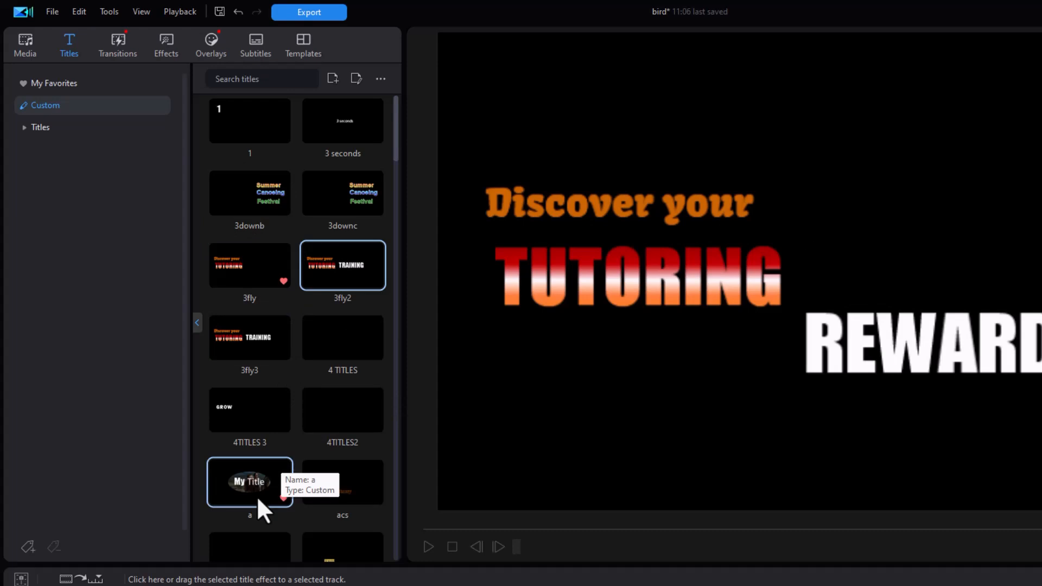
# Add the Default plain-text title to video track 2 at the start of the timeline.
pyautogui.click(50, 128)
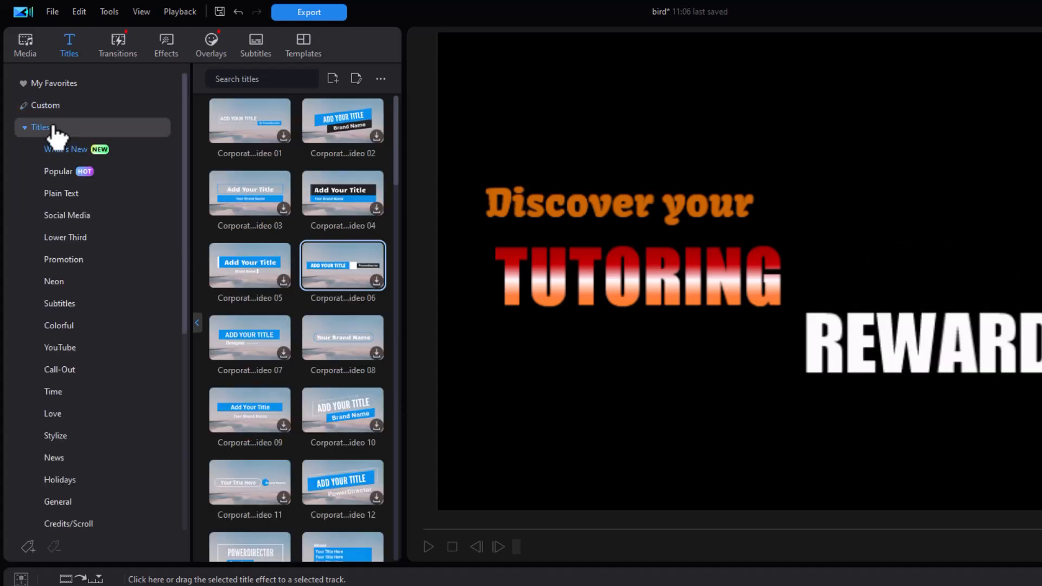
pyautogui.click(90, 196)
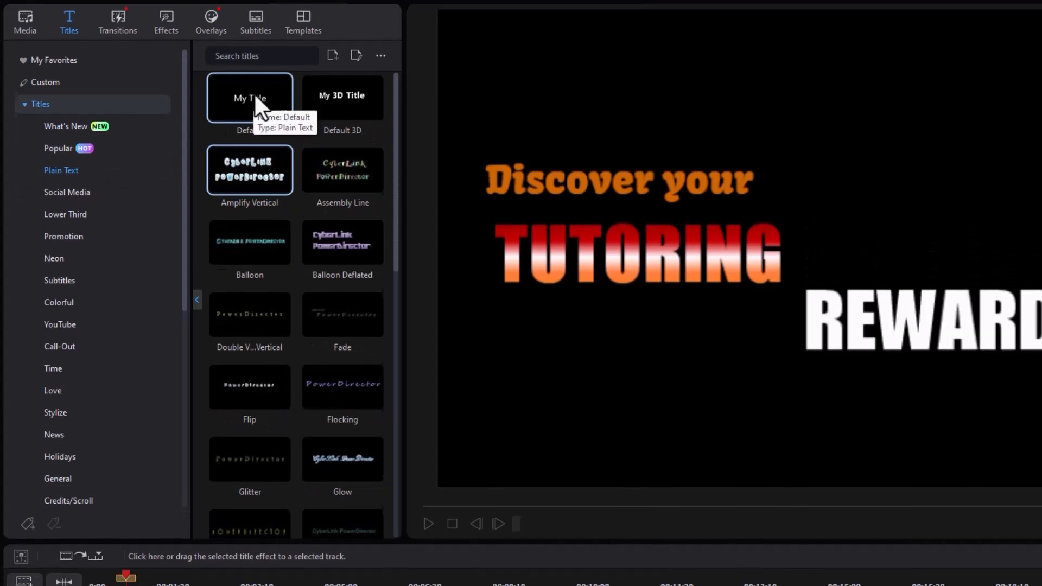
pyautogui.moveTo(255, 97); pyautogui.dragTo(81, 558)
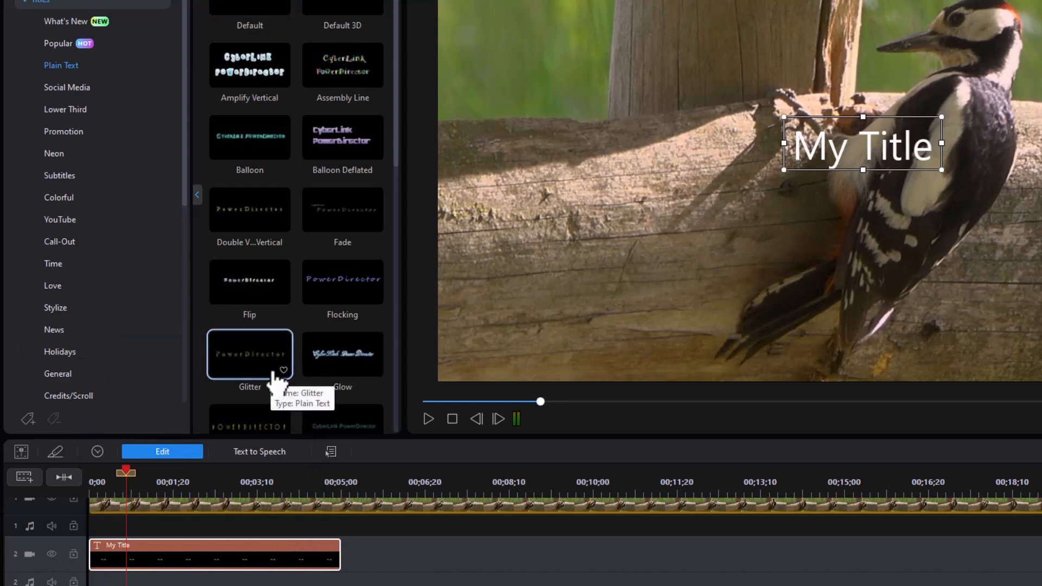
# Open the title for editing and replace its text with "Lunch" and "is served" on two lines.
pyautogui.click(179, 451)
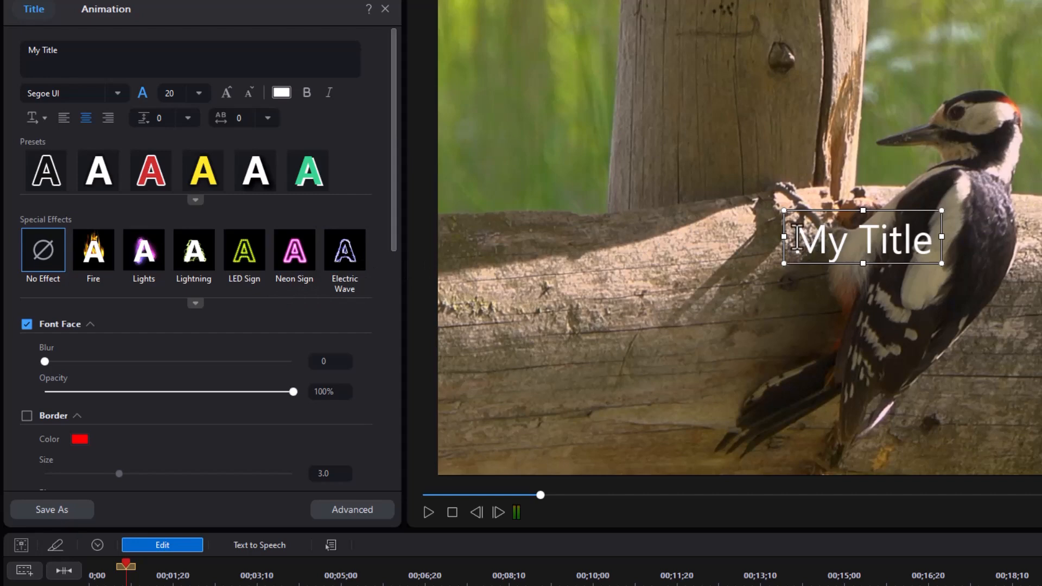
pyautogui.moveTo(794, 239); pyautogui.dragTo(952, 237)
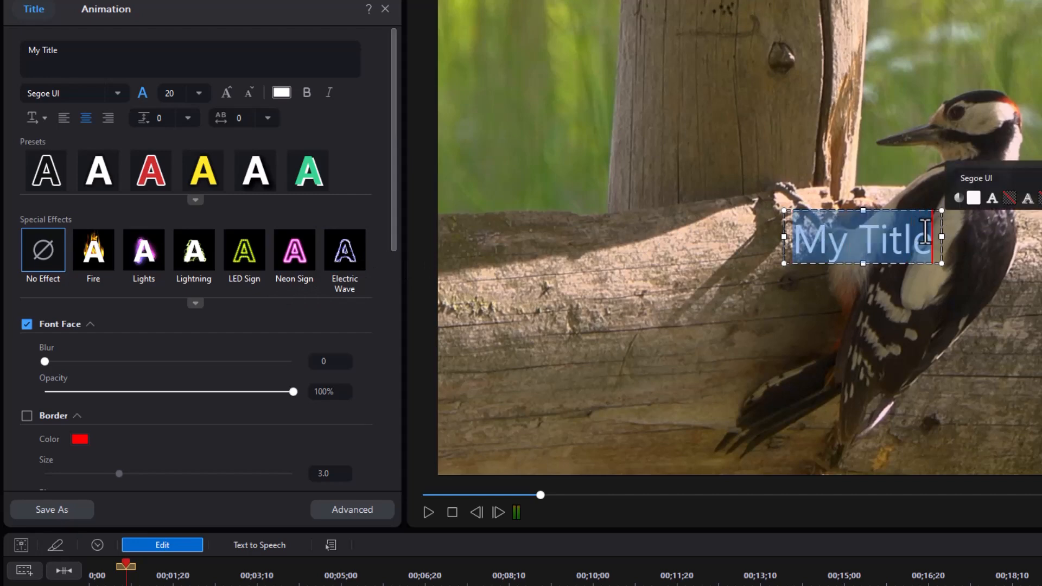
pyautogui.write('Lunch')
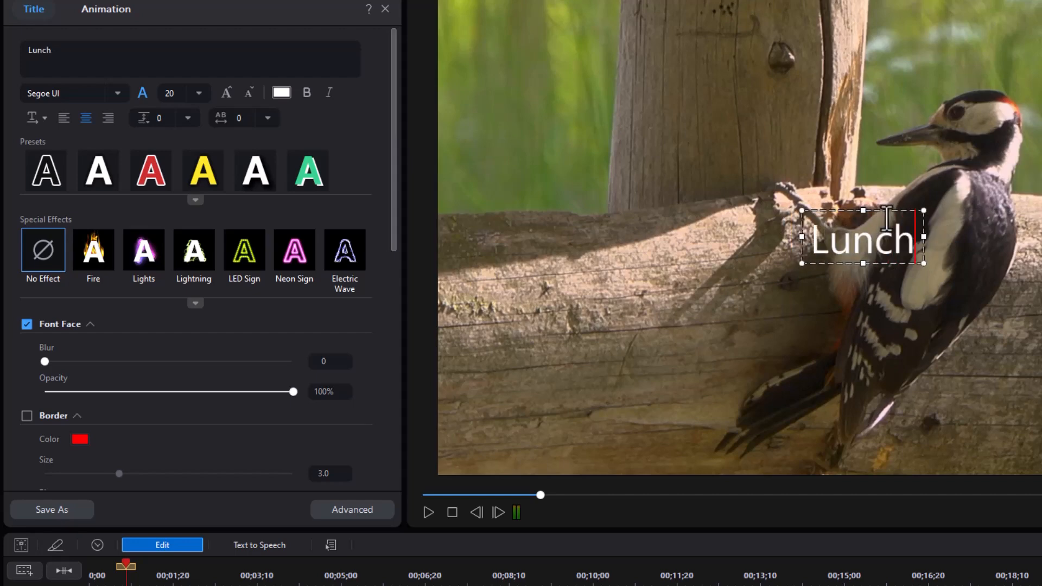
pyautogui.press('Return')
pyautogui.write('is served')
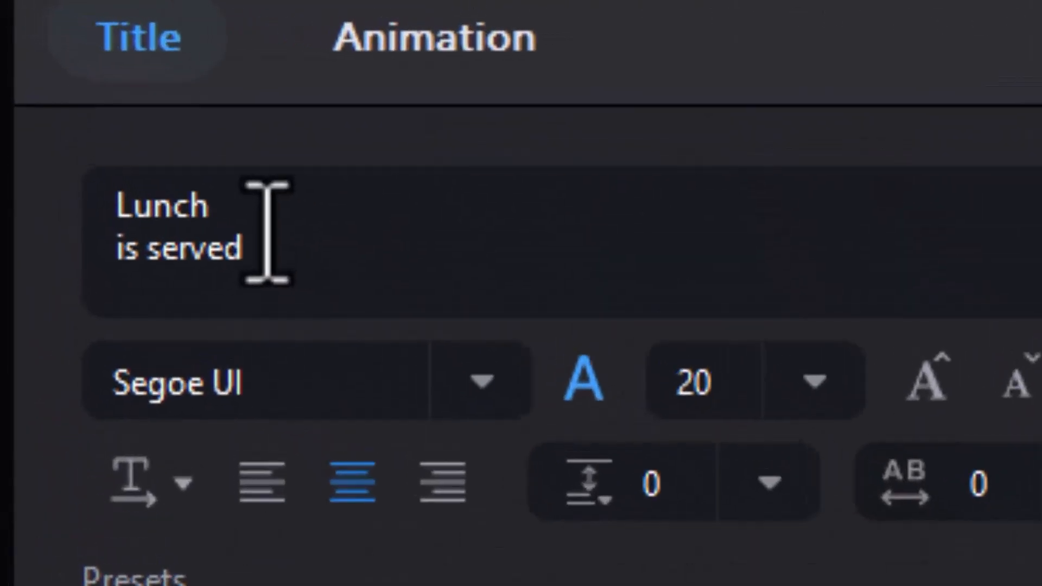
# Join the title text into one line, "Lunch is served", and add "Today" as a second line.
pyautogui.click(254, 225)
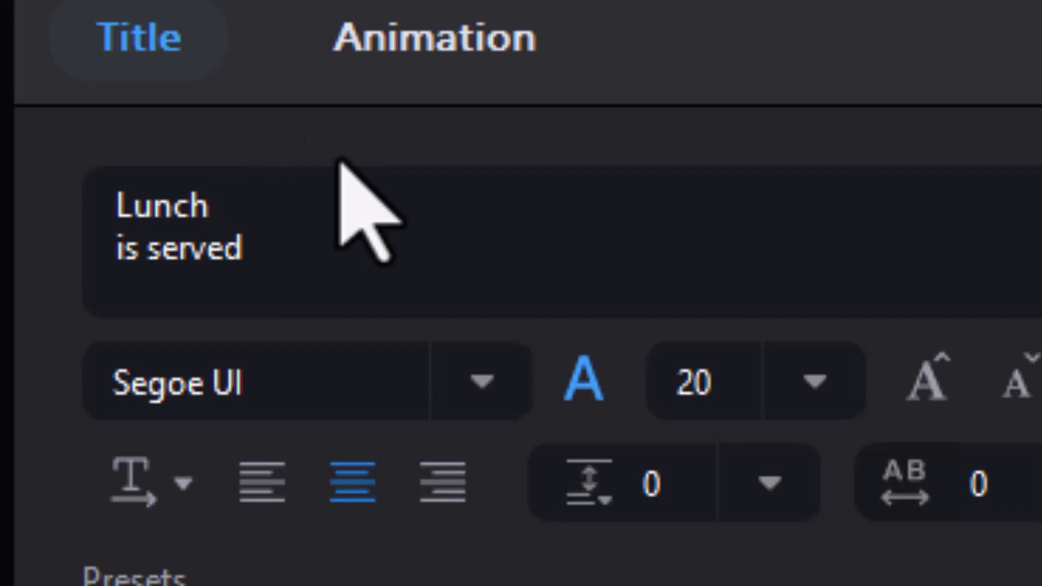
pyautogui.press('Delete')
pyautogui.click(408, 217)
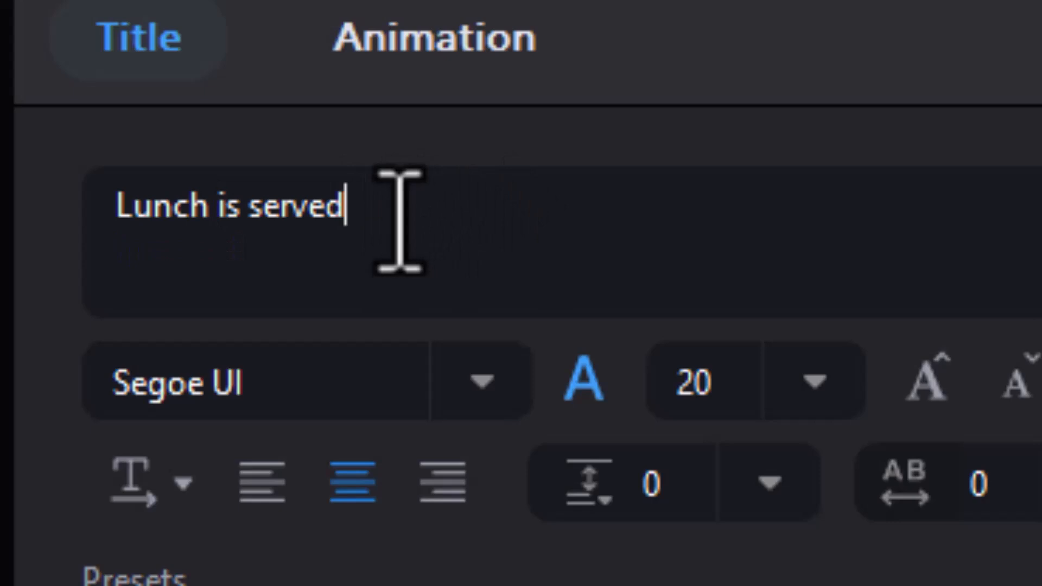
pyautogui.press('Return')
pyautogui.write('Tod')
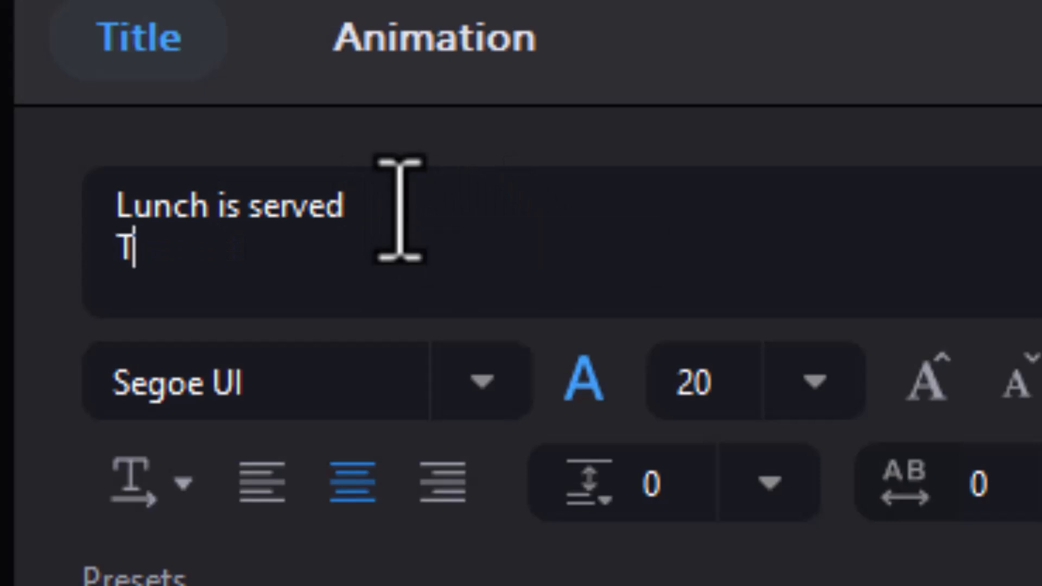
pyautogui.write('ay')
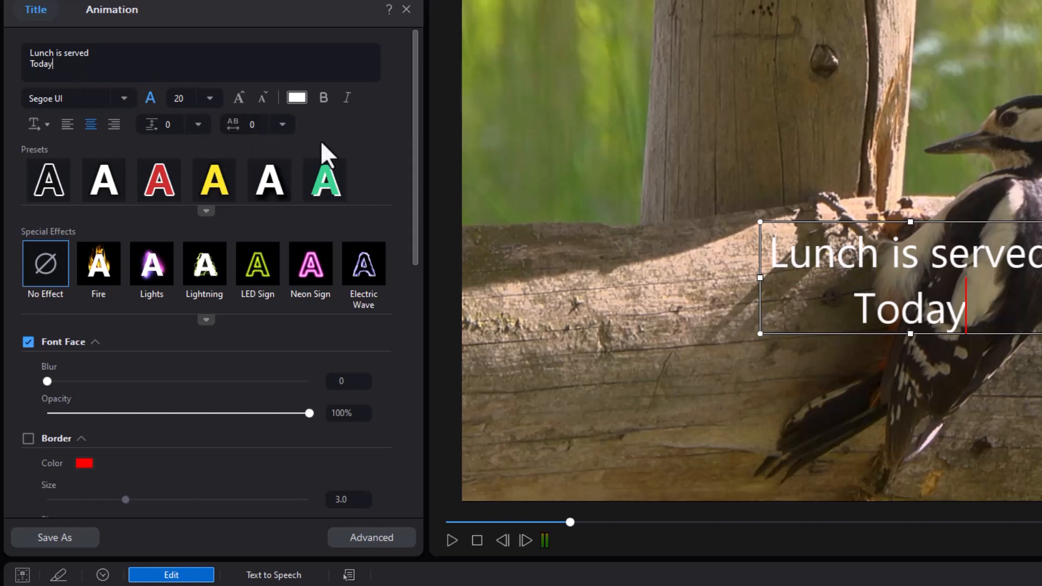
# Browse the font list with fonts of all languages shown, and set the font language filter back to English.
pyautogui.click(153, 93)
pyautogui.click(172, 102)
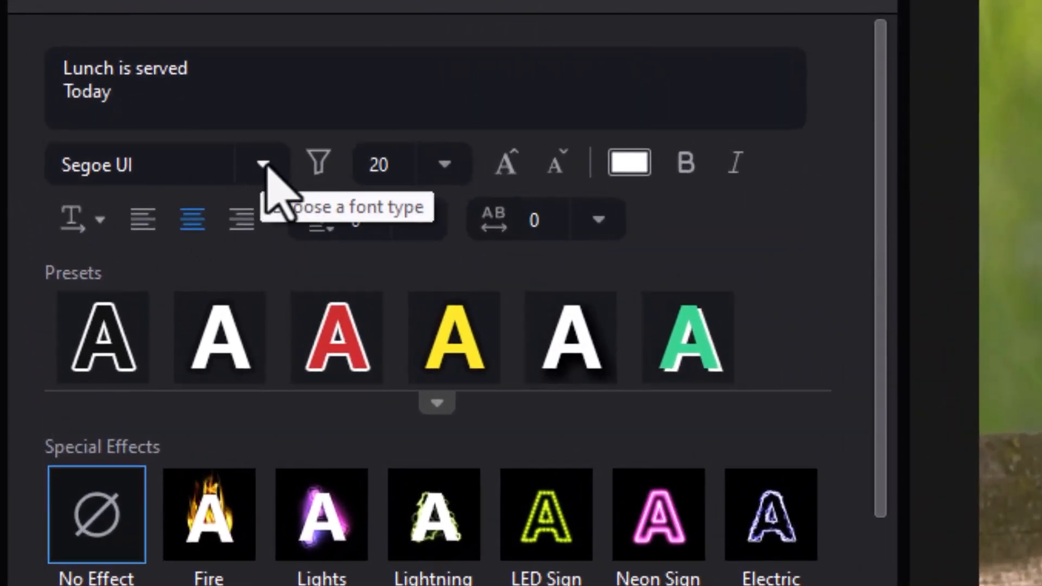
pyautogui.click(264, 165)
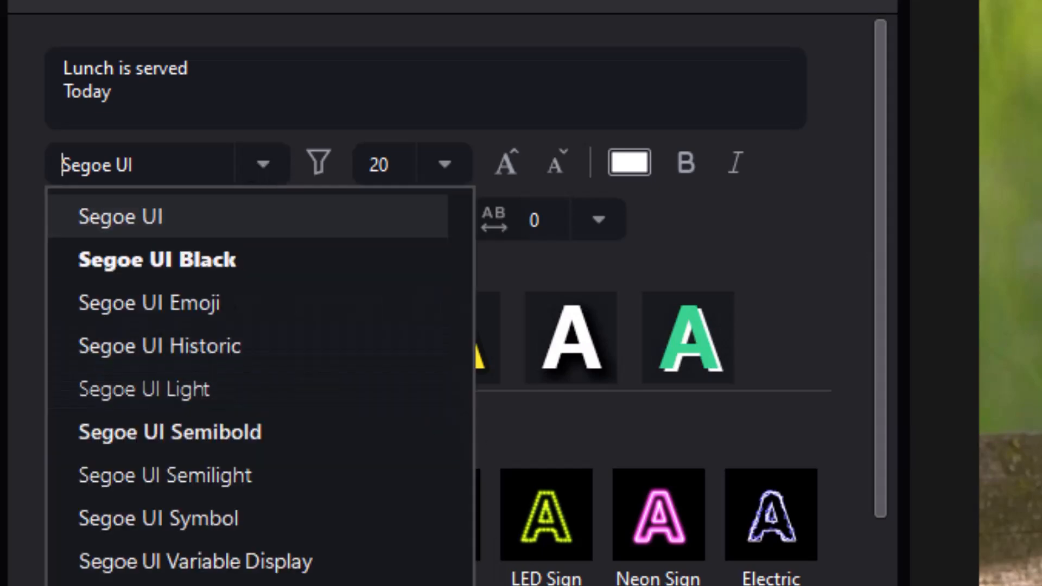
pyautogui.scroll(-10, 261, 389)
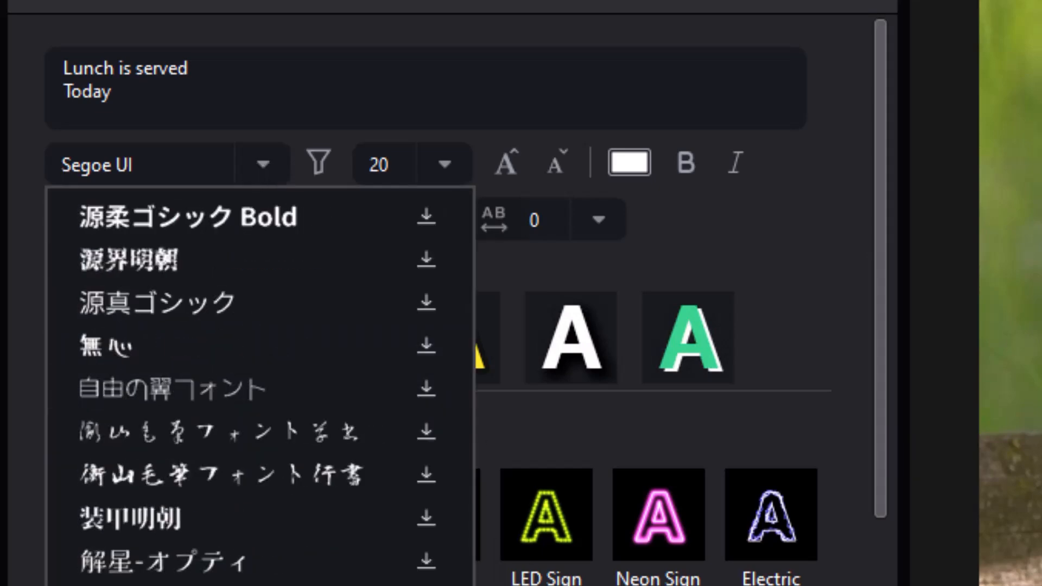
pyautogui.scroll(10, 261, 389)
pyautogui.scroll(5, 260, 389)
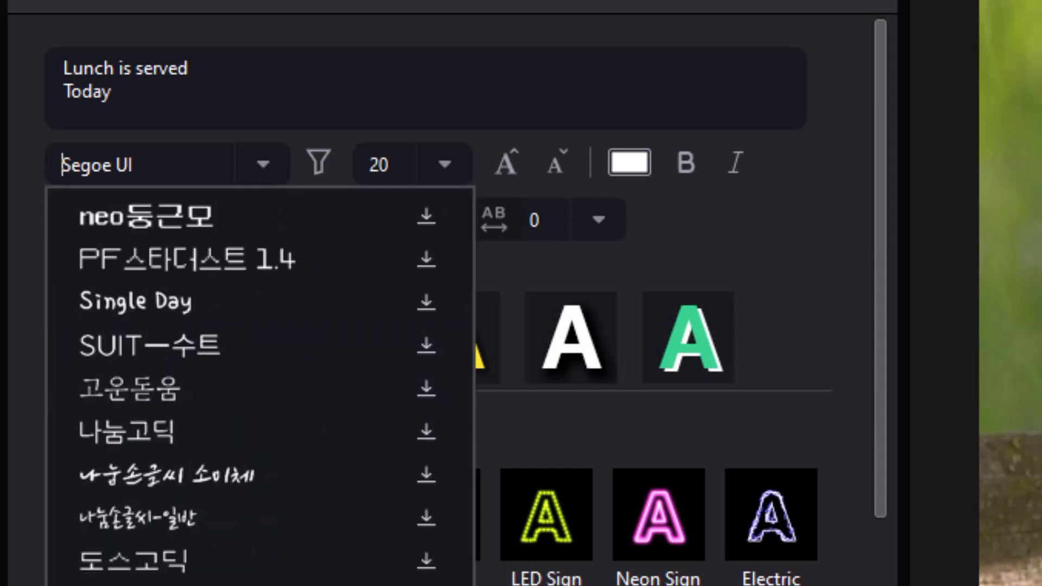
pyautogui.scroll(-5, 345, 442)
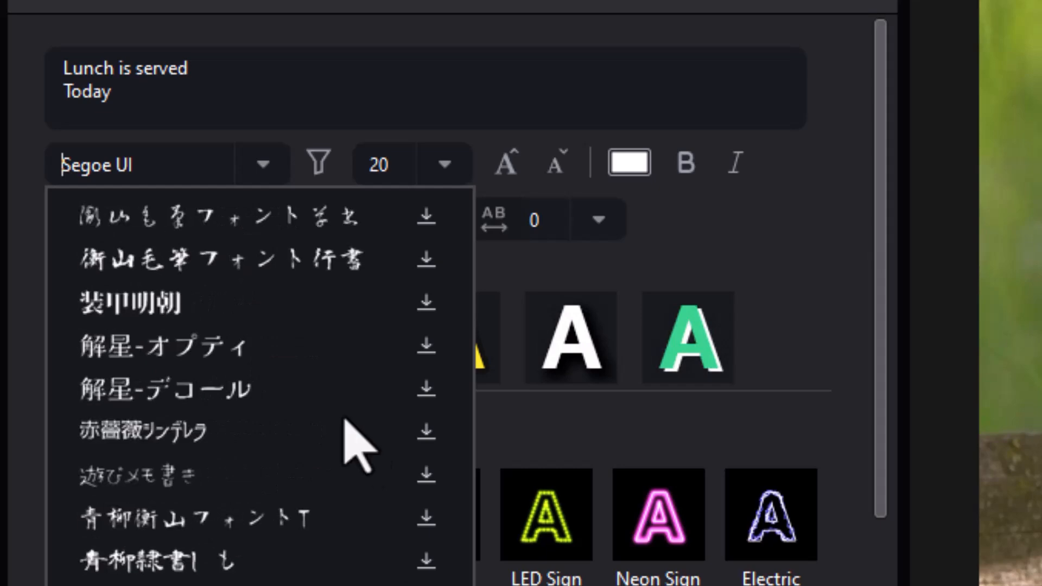
pyautogui.click(319, 163)
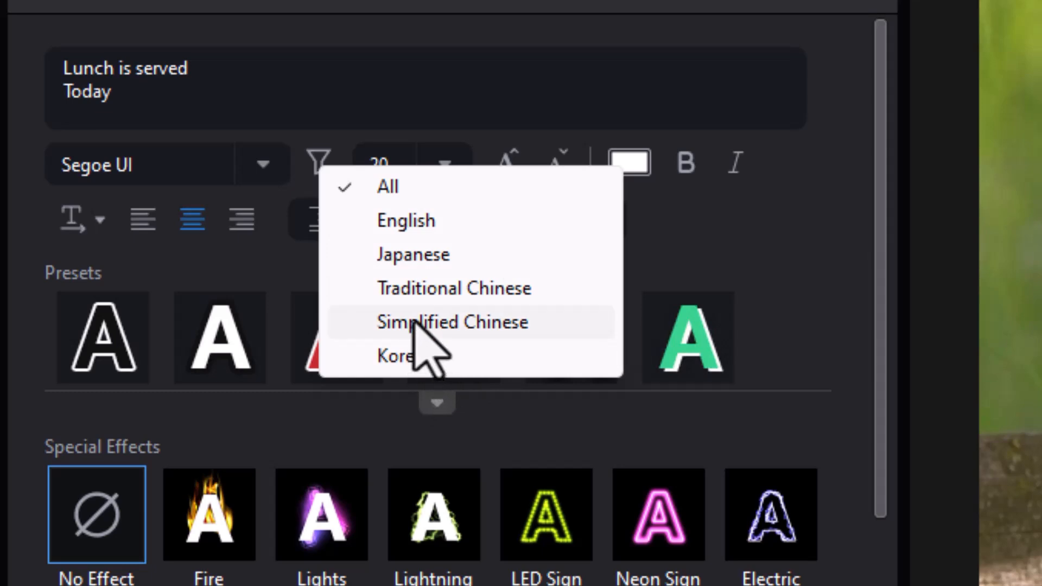
pyautogui.click(398, 219)
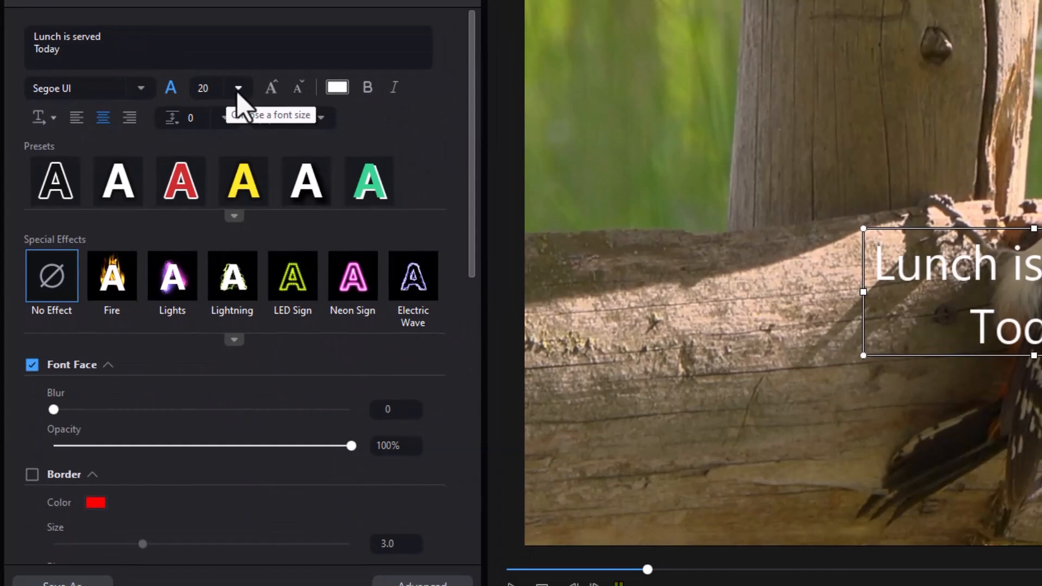
# Set the title's font size to 28 from the preset sizes, and replace it with a custom size of 30.
pyautogui.click(276, 101)
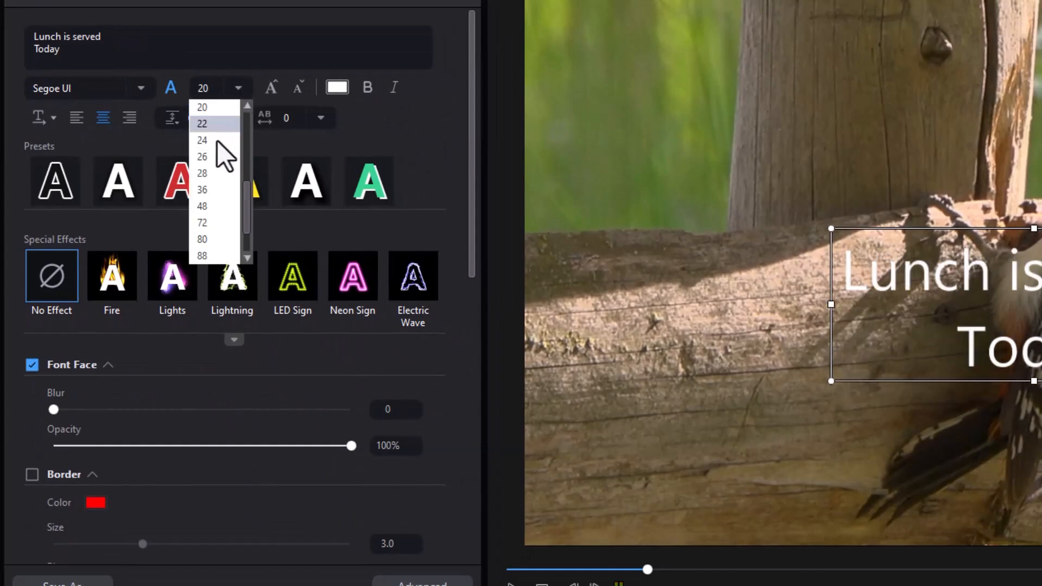
pyautogui.click(218, 174)
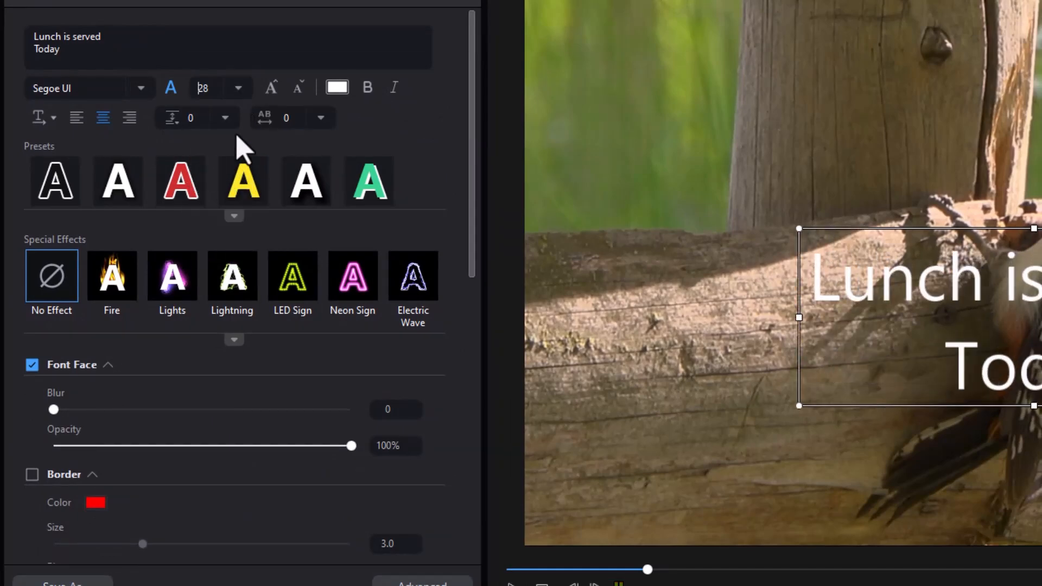
pyautogui.click(238, 88)
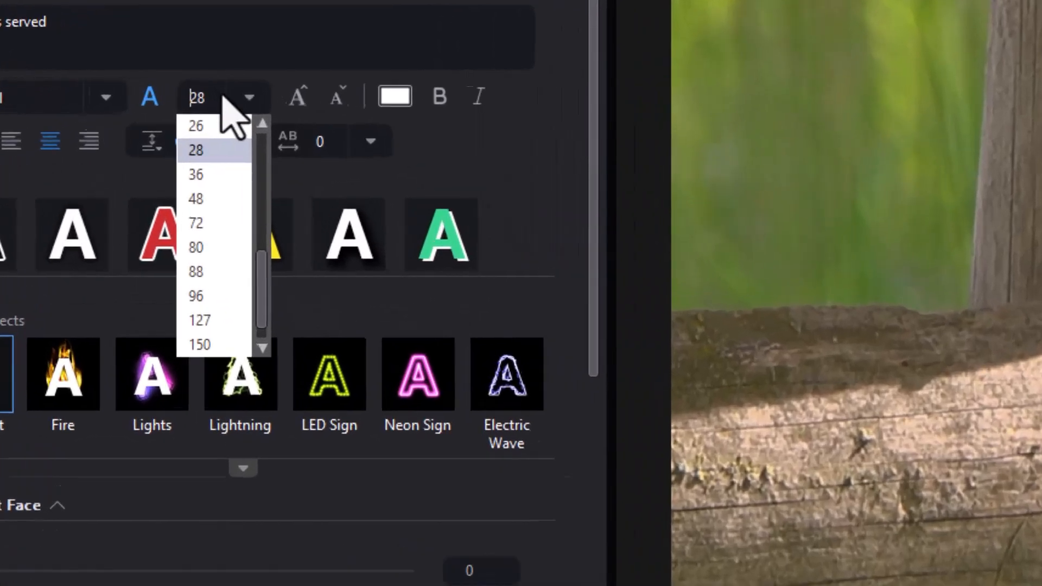
pyautogui.doubleClick(222, 99)
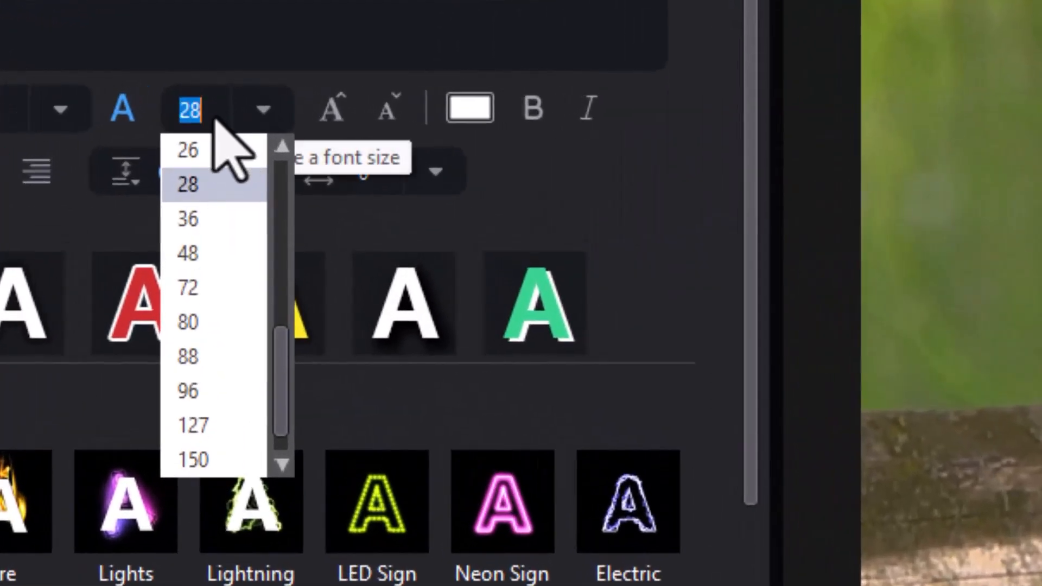
pyautogui.write('30')
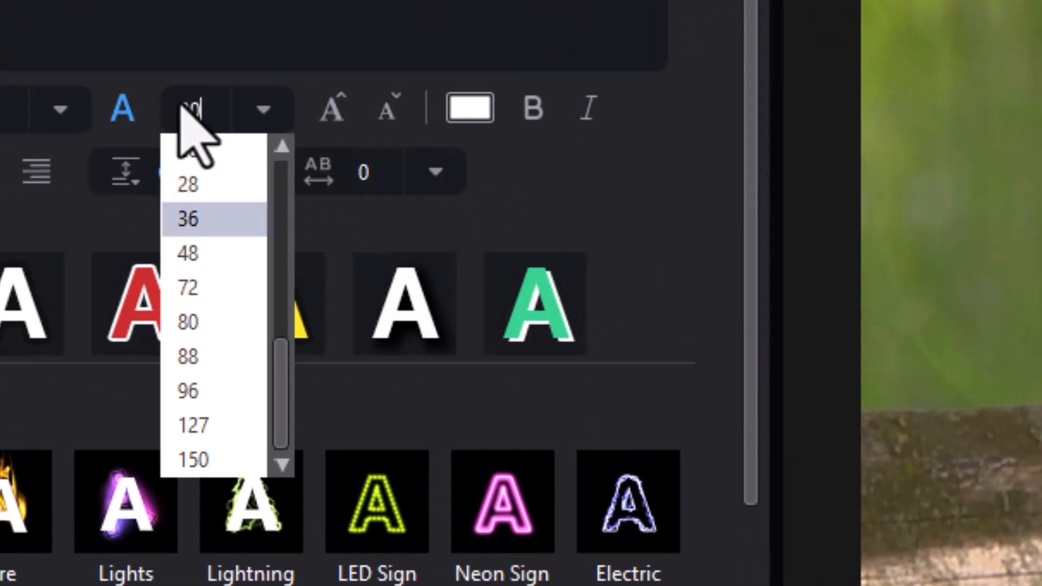
pyautogui.press('Return')
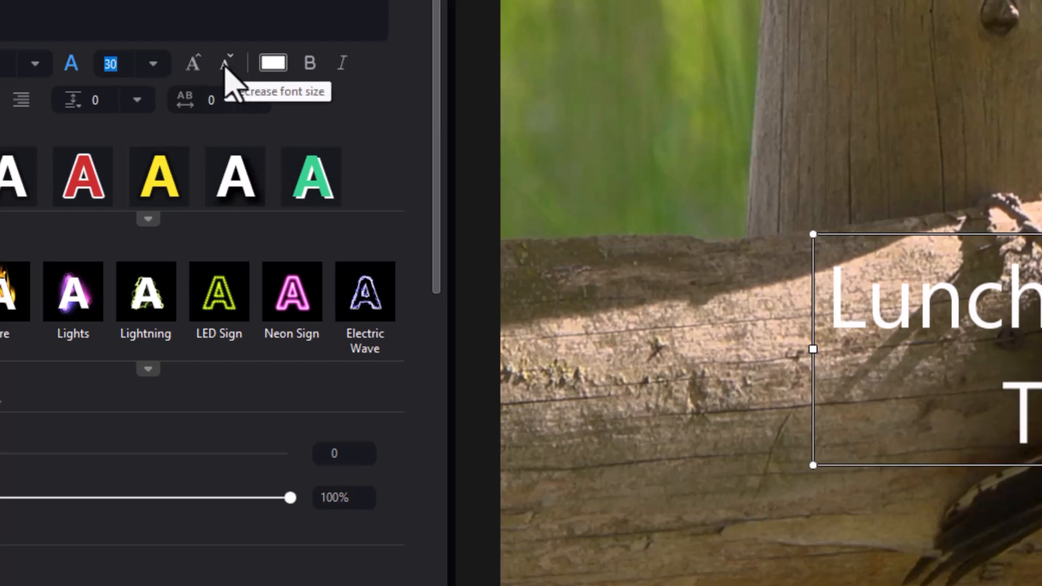
# Increase the title's font size in single increments to 33, and decrease it the same way to 31.
pyautogui.click(195, 64)
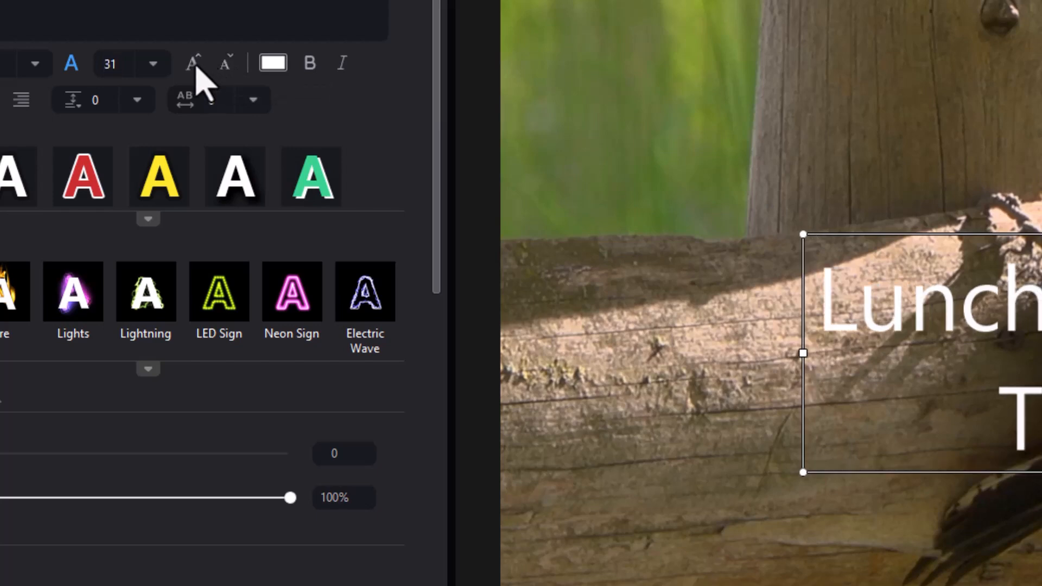
pyautogui.click(196, 64)
pyautogui.click(197, 65)
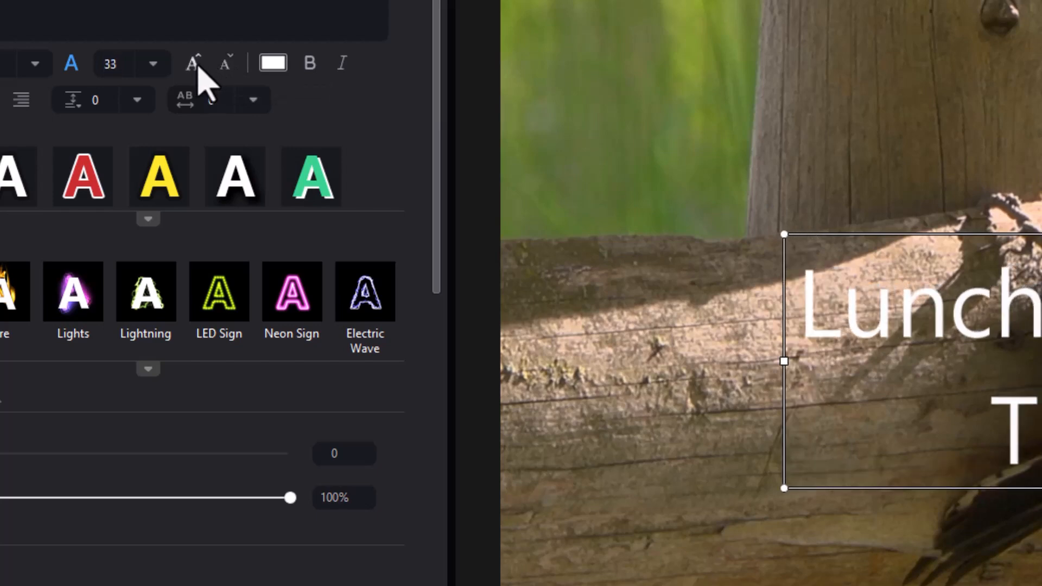
pyautogui.click(227, 65)
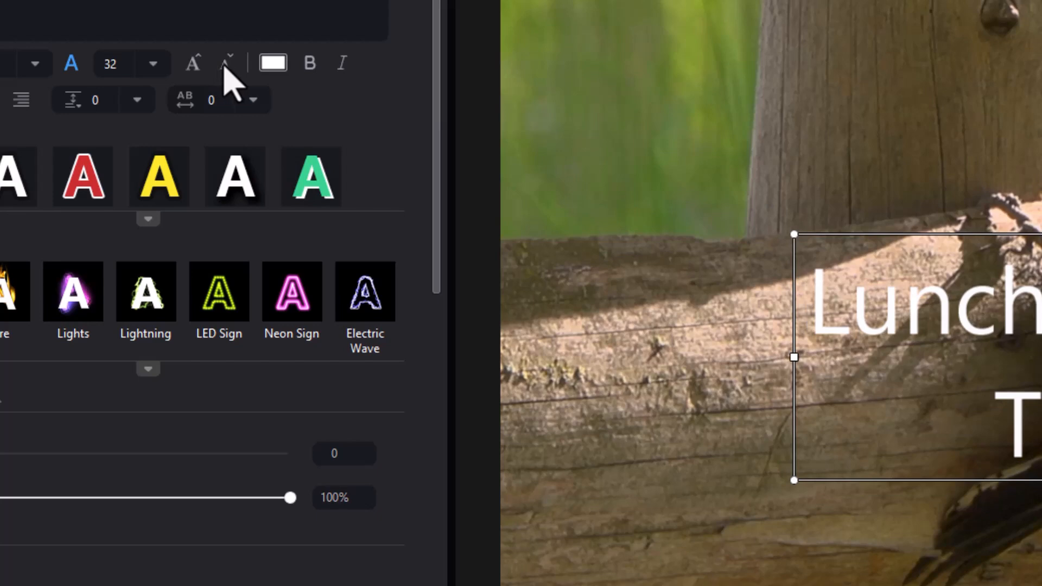
pyautogui.click(226, 66)
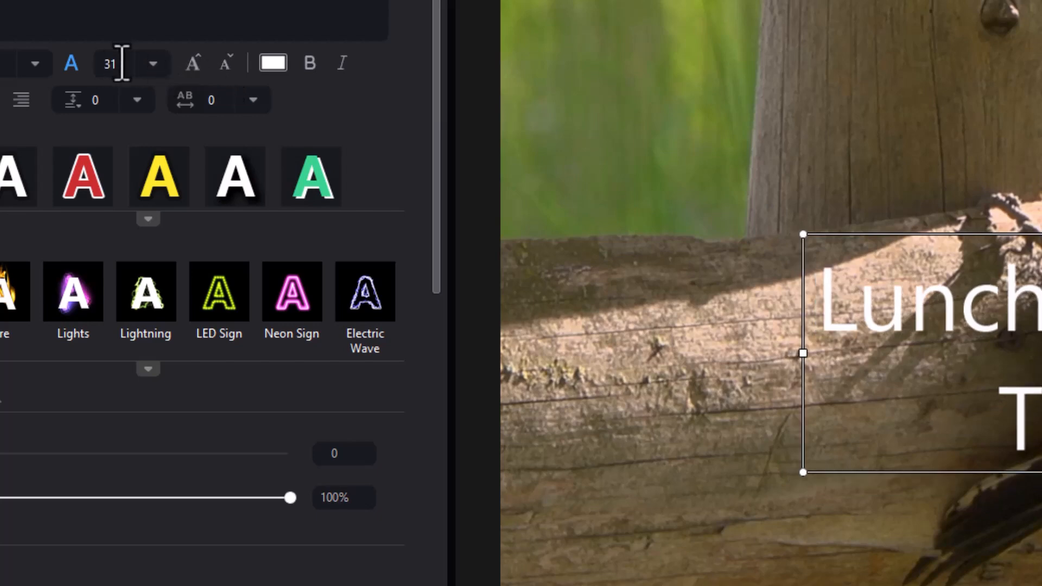
# Try custom font colors for the title from the color spectrum: purple 7353A8, yellow C7B534 and reddish orange C55636.
pyautogui.click(275, 64)
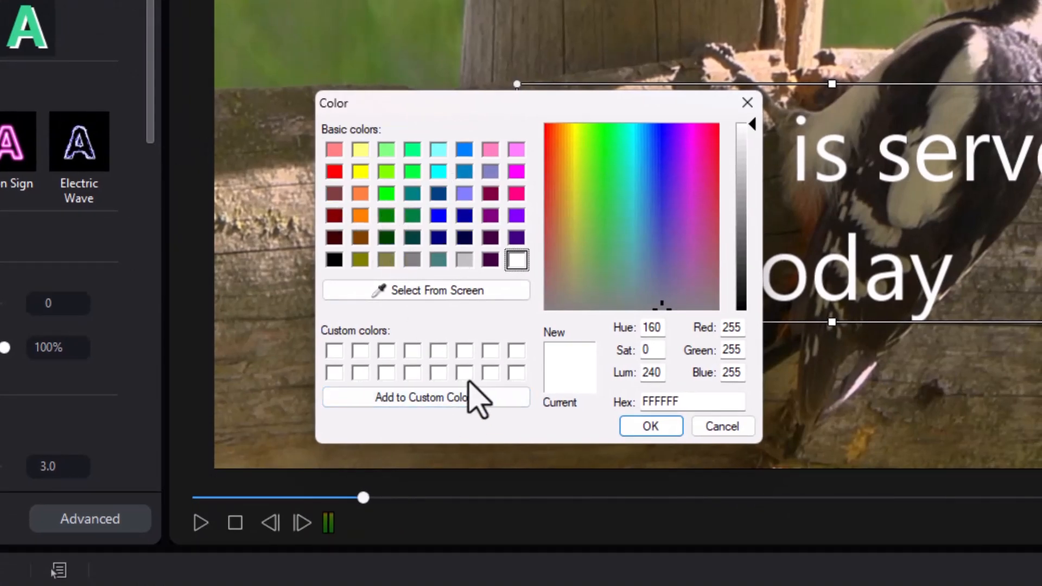
pyautogui.click(632, 219)
pyautogui.moveTo(626, 223); pyautogui.dragTo(673, 247)
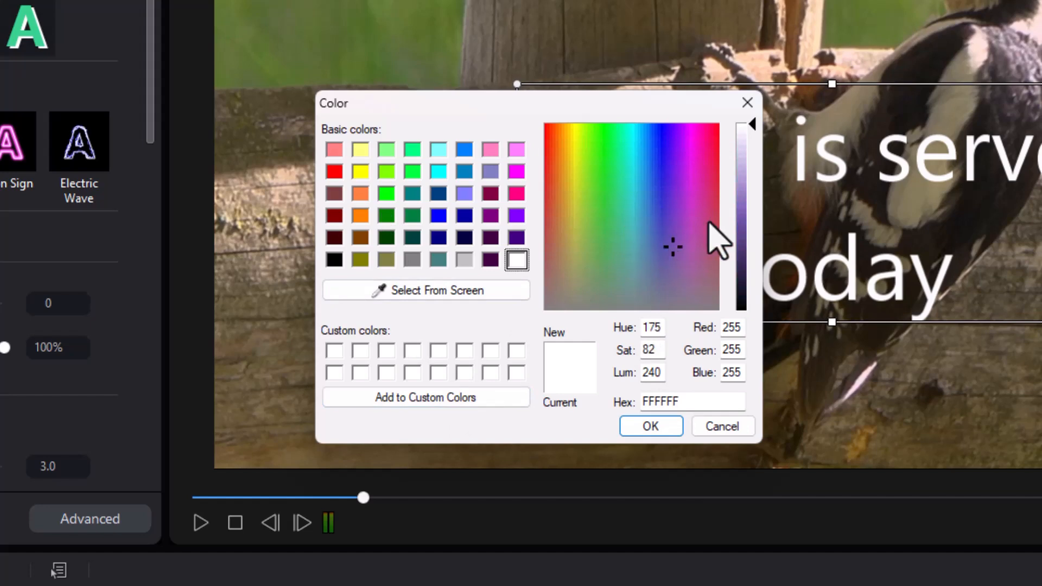
pyautogui.click(742, 213)
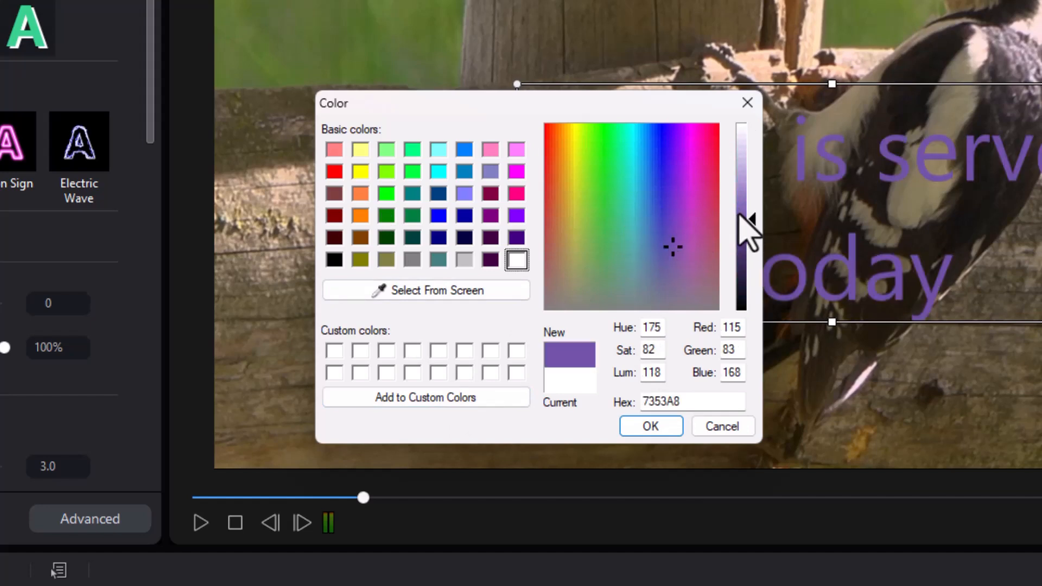
pyautogui.click(571, 201)
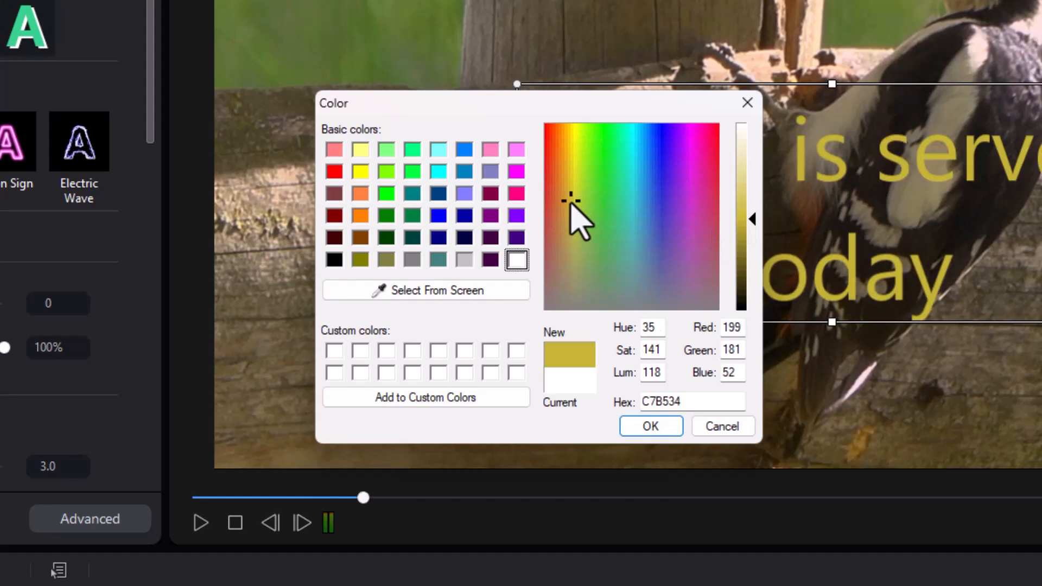
pyautogui.moveTo(568, 201); pyautogui.dragTo(551, 205)
# Sample the title's font color from the red patch on the bird's head, and darken it to FA6B2E.
pyautogui.click(415, 291)
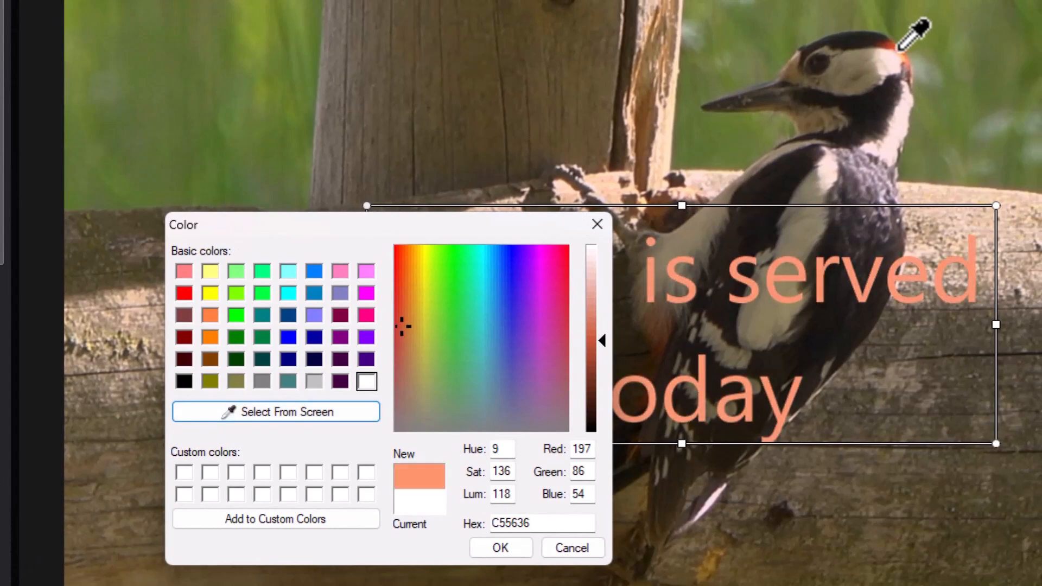
pyautogui.click(899, 47)
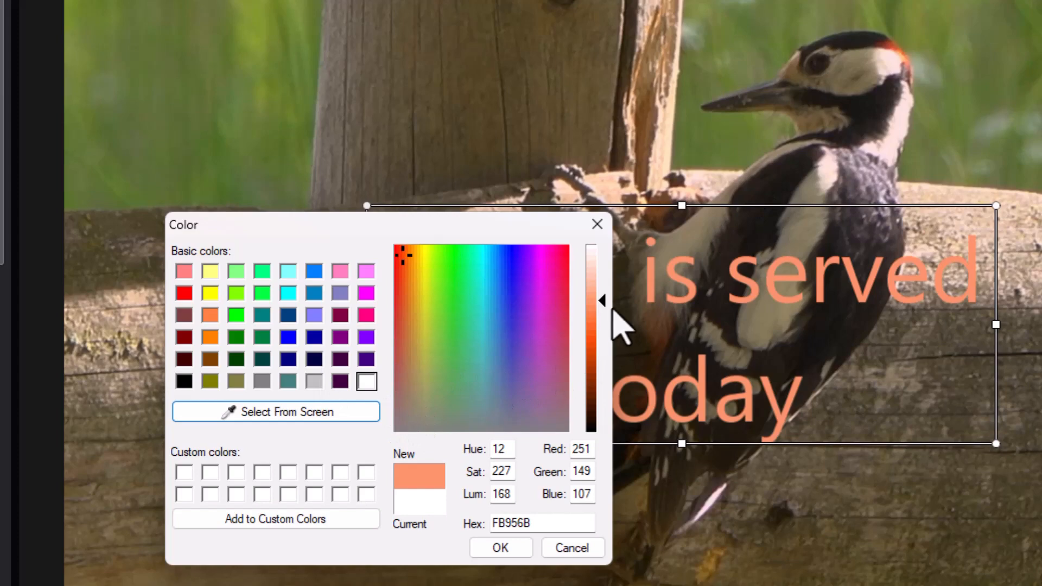
pyautogui.moveTo(604, 302); pyautogui.dragTo(600, 327)
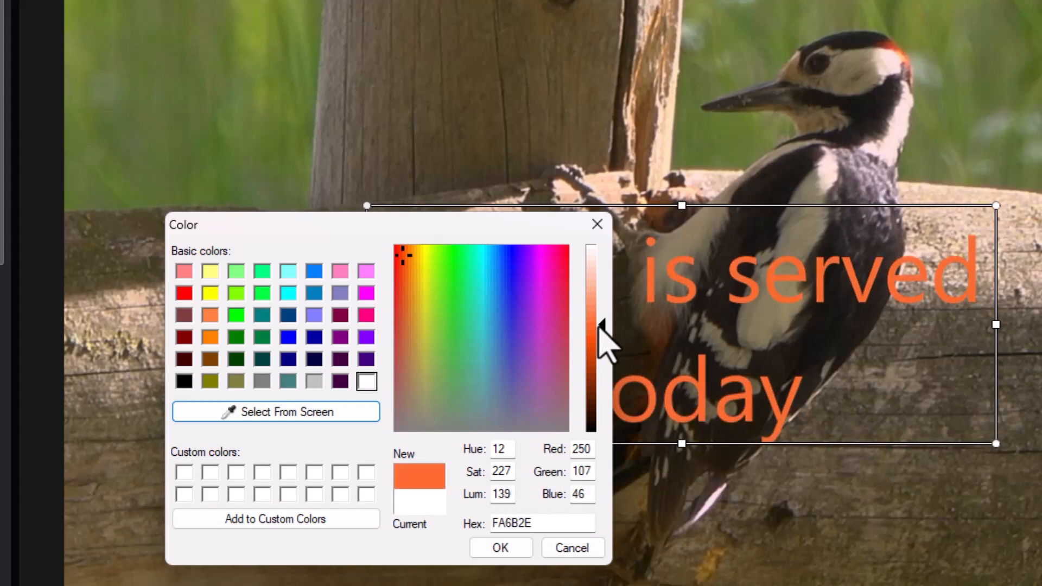
pyautogui.click(500, 548)
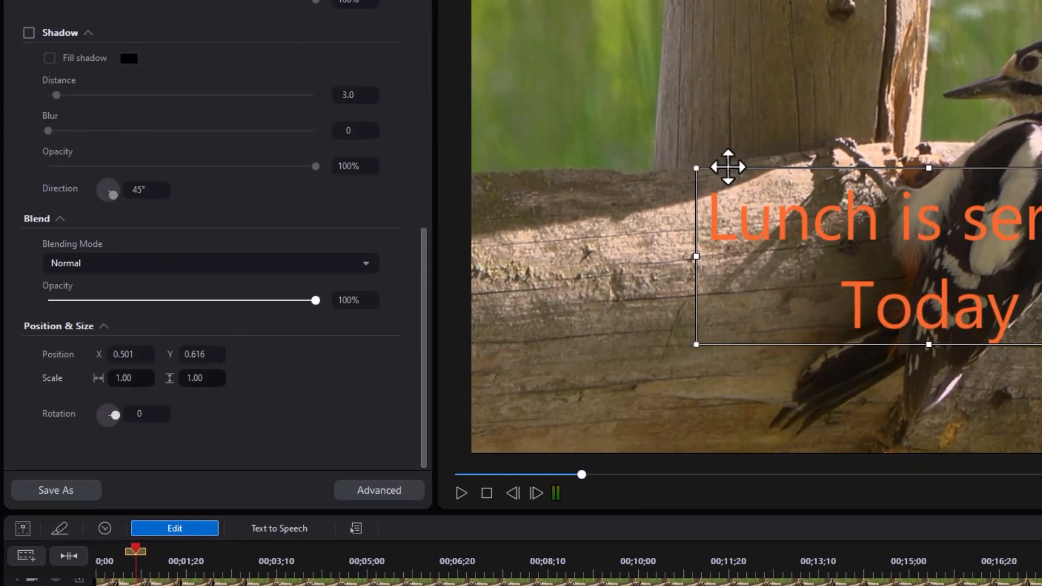
# Move the title up and left to about X 0.319, and fine-tune its vertical position to Y 0.291.
pyautogui.moveTo(732, 168); pyautogui.dragTo(570, 9)
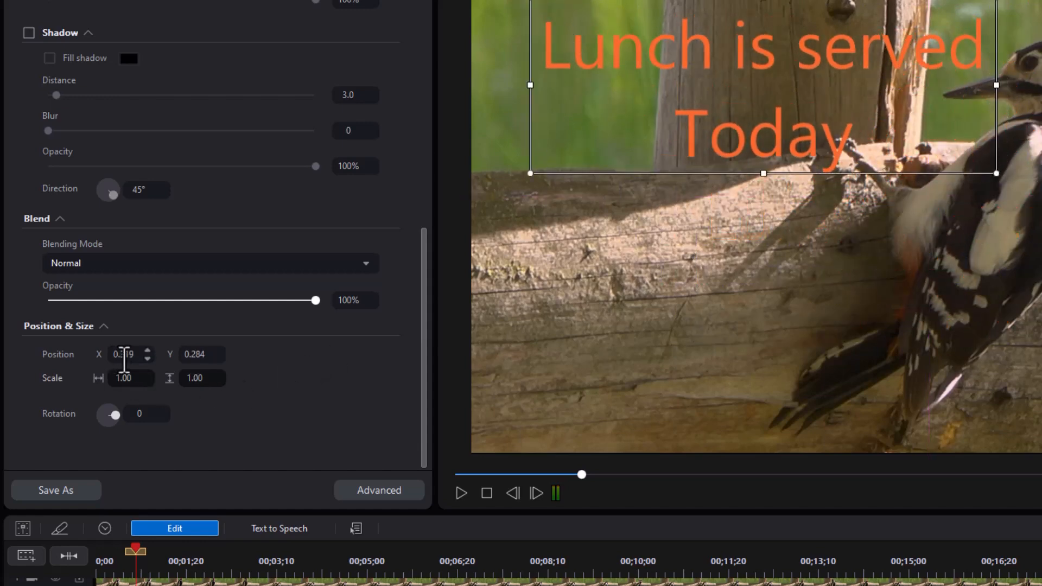
pyautogui.click(219, 351)
pyautogui.click(219, 351)
pyautogui.click(219, 351)
pyautogui.click(218, 351)
pyautogui.click(219, 352)
pyautogui.click(218, 351)
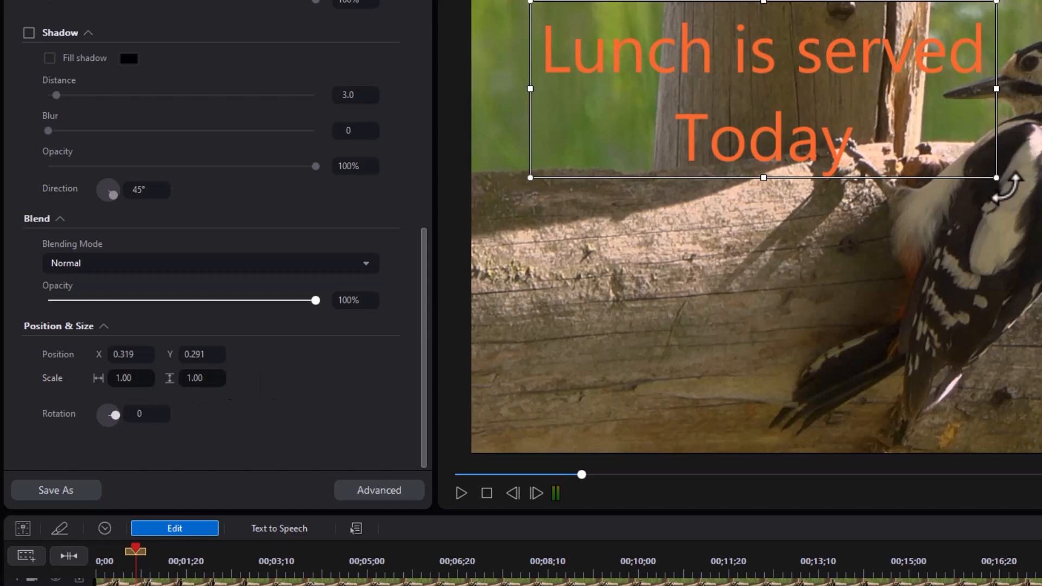
# Shrink the title proportionally to a scale of about 0.67, and undo the resize.
pyautogui.moveTo(997, 178); pyautogui.dragTo(844, 174)
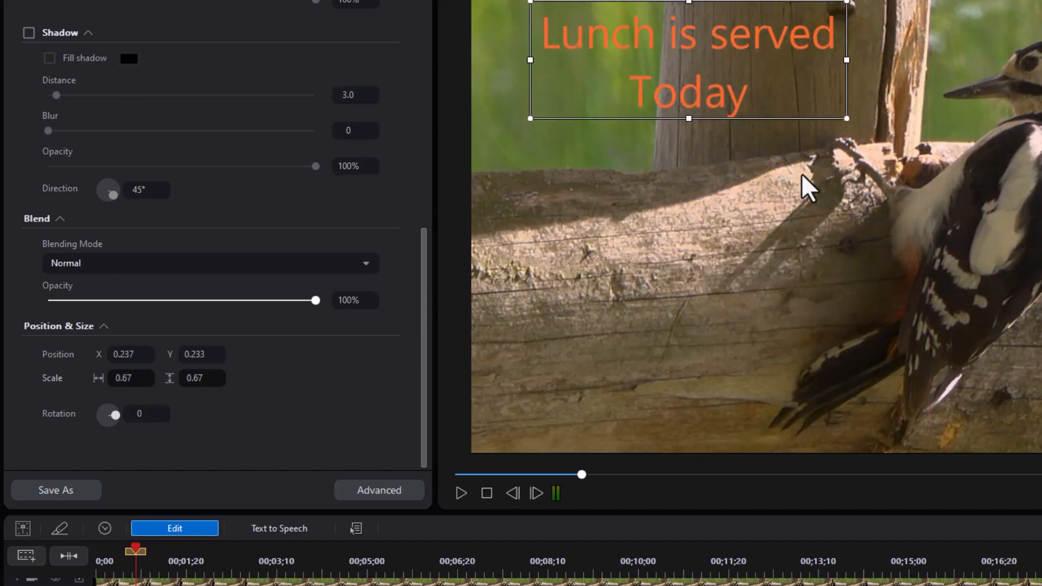
pyautogui.hotkey('ctrl', 'z')
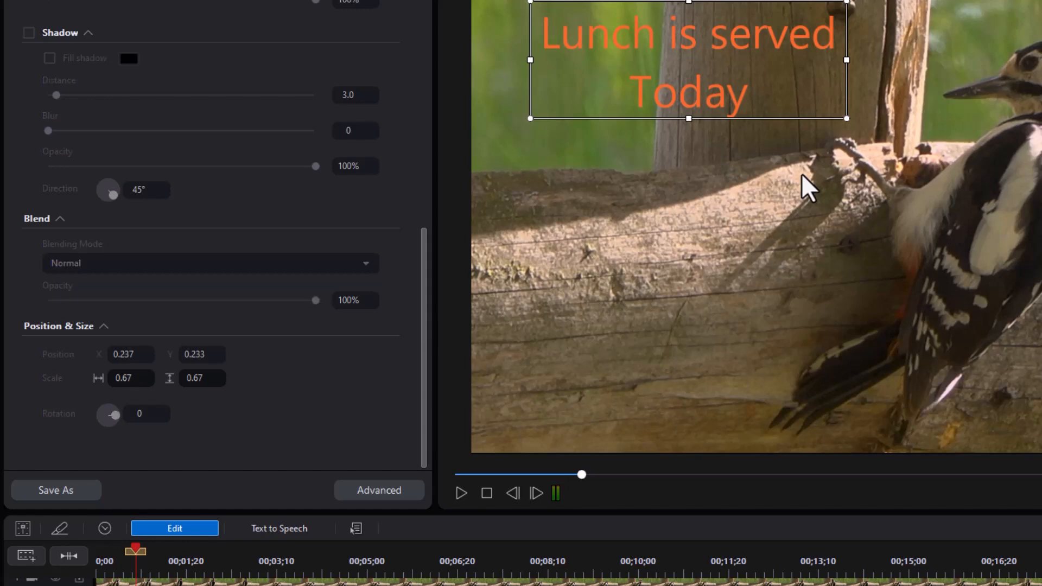
pyautogui.click(803, 177)
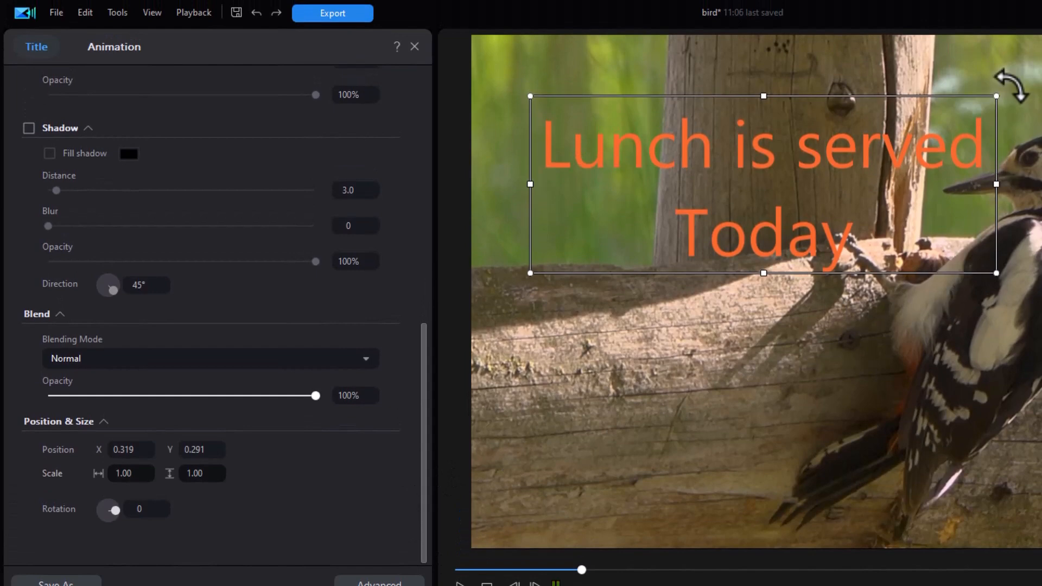
# Try rotating the title counterclockwise, to -3 and to -23 degrees, and return its rotation to 0.
pyautogui.moveTo(1008, 85); pyautogui.dragTo(957, 83)
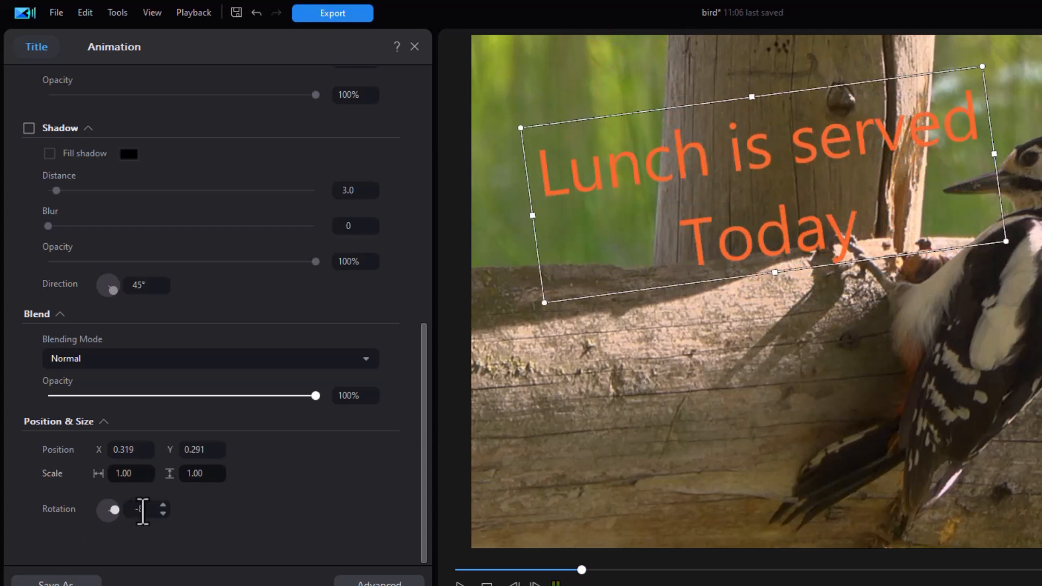
pyautogui.click(163, 505)
pyautogui.click(163, 505)
pyautogui.click(163, 506)
pyautogui.click(163, 506)
pyautogui.click(163, 506)
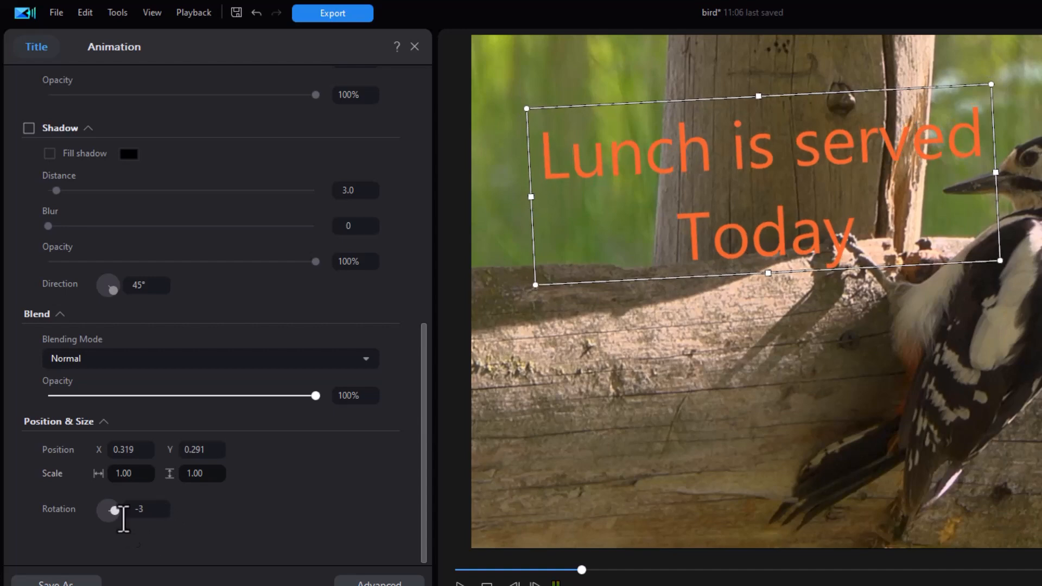
pyautogui.moveTo(125, 529); pyautogui.dragTo(174, 528)
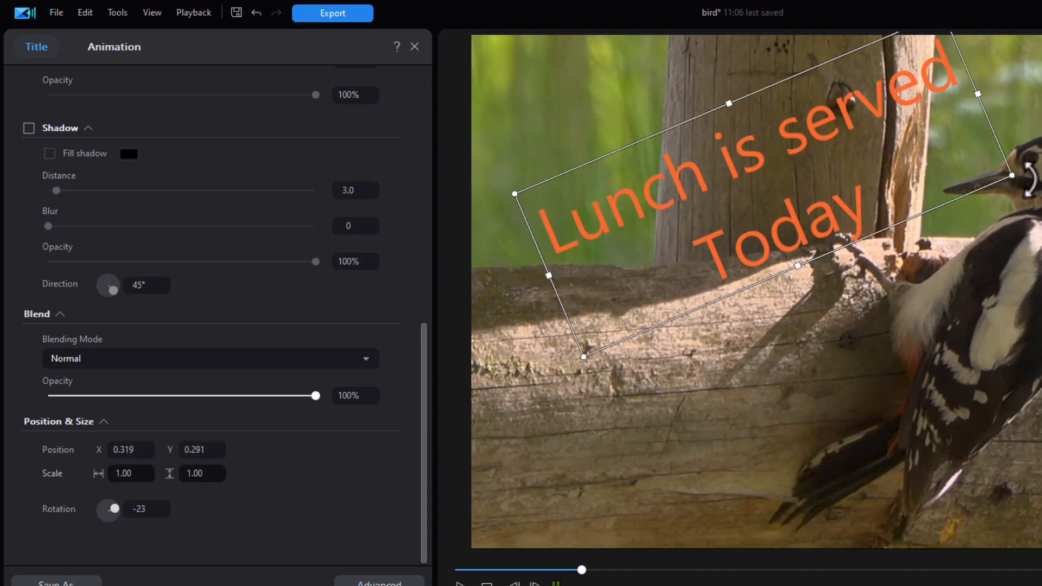
pyautogui.moveTo(1030, 179); pyautogui.dragTo(1008, 284)
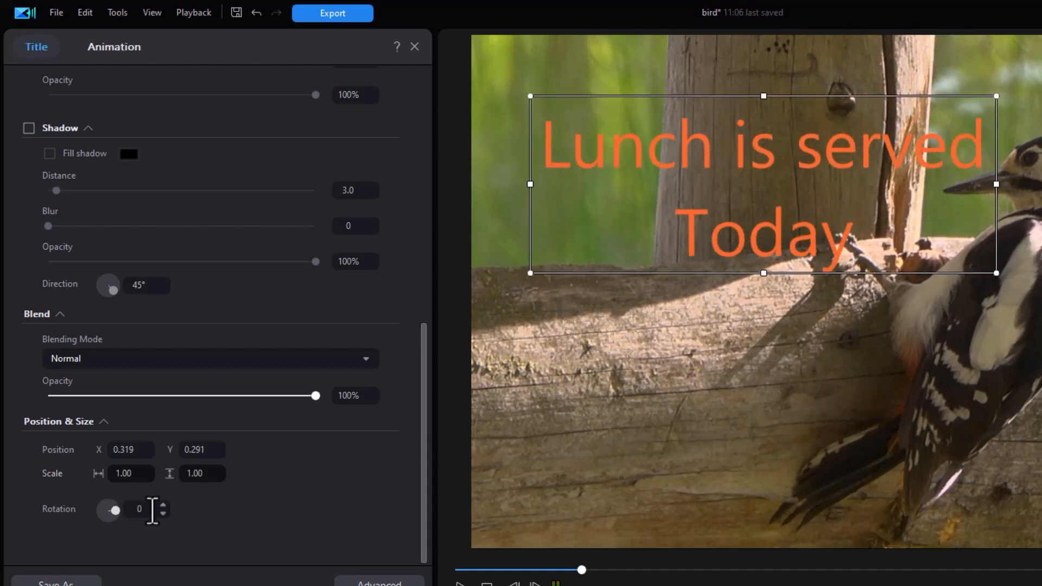
# Make the title text bold, and try left and right alignment before returning it to center alignment.
pyautogui.moveTo(424, 362); pyautogui.dragTo(420, 44)
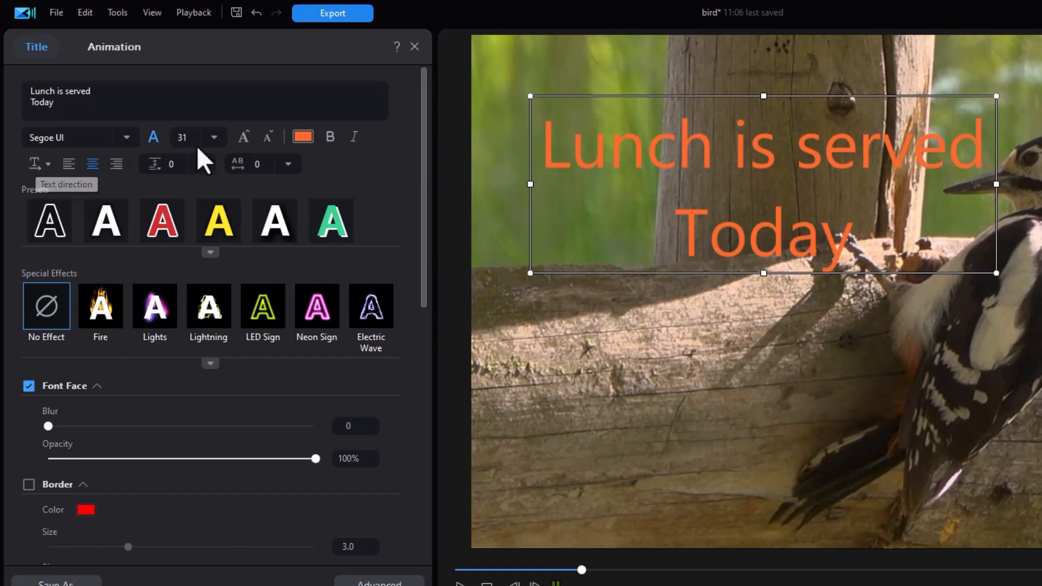
pyautogui.click(328, 139)
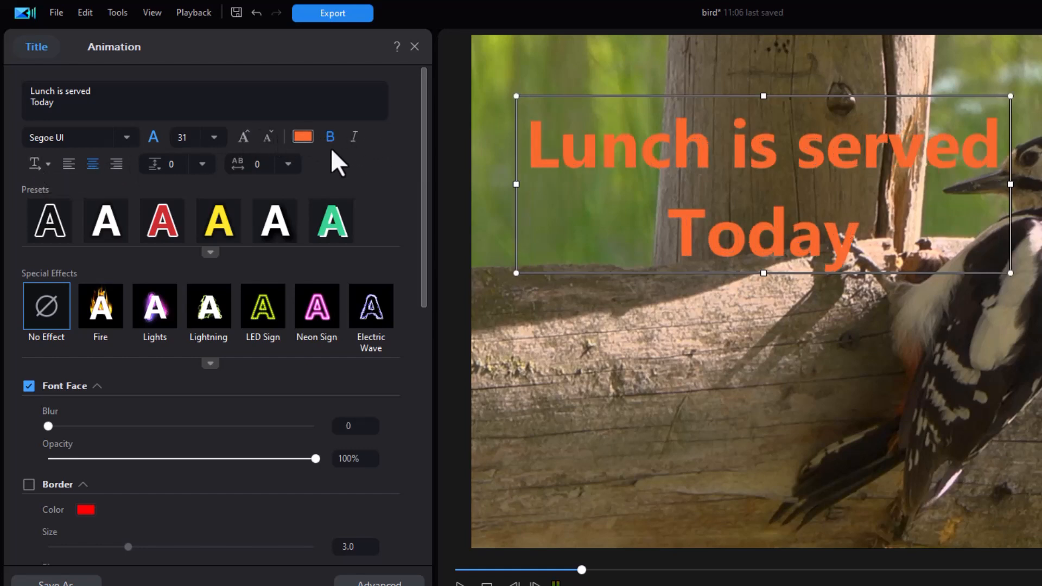
pyautogui.click(73, 165)
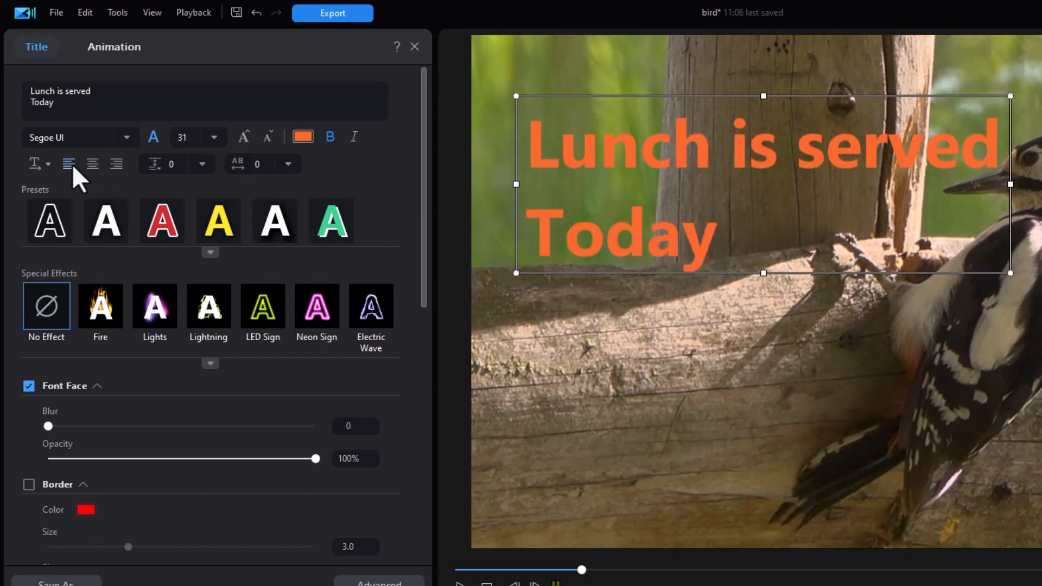
pyautogui.click(116, 163)
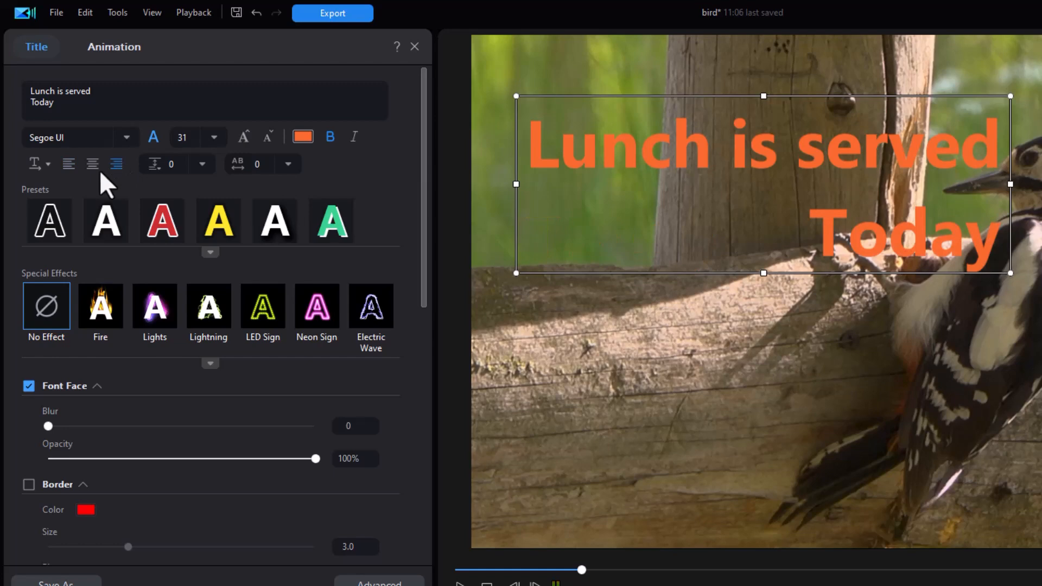
pyautogui.click(94, 165)
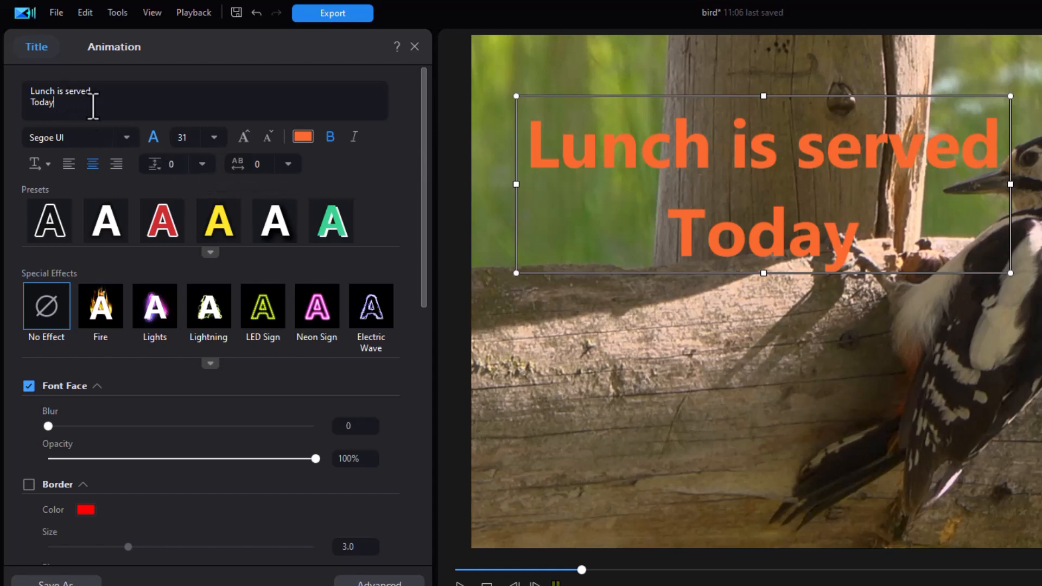
# Add "For Birds Only" as a third line of the title text.
pyautogui.write('F')
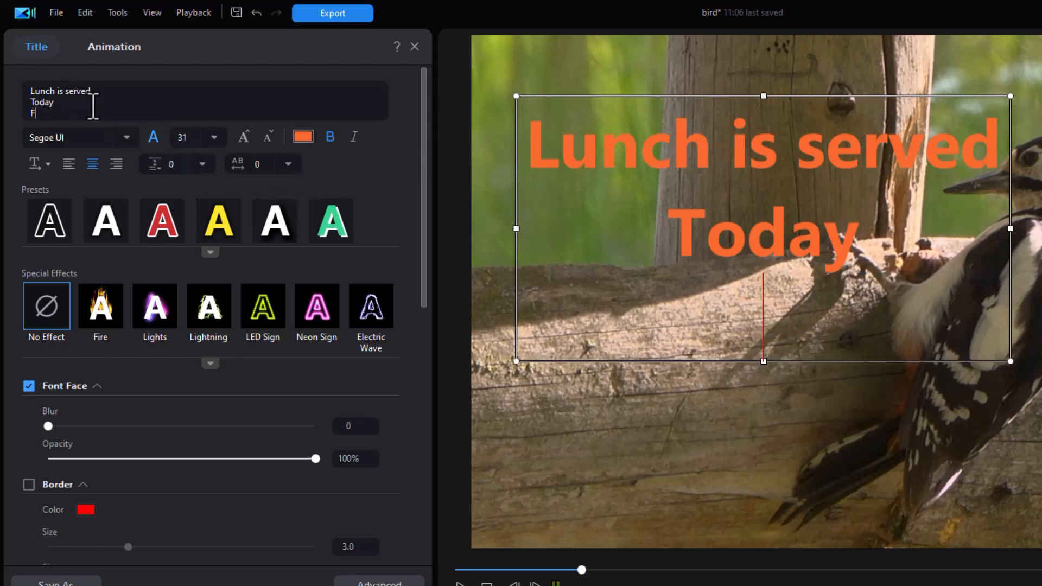
pyautogui.write('or B')
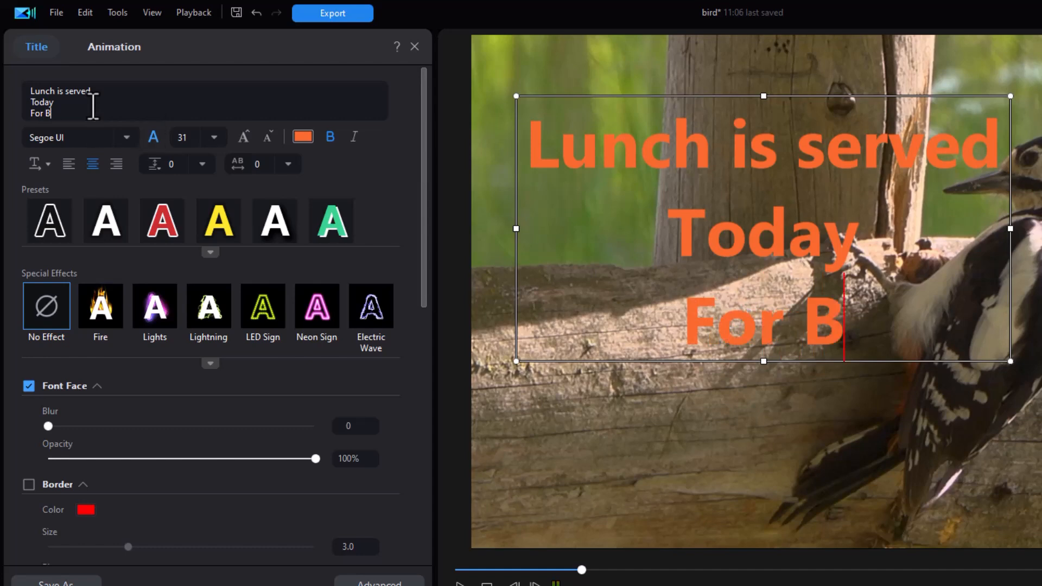
pyautogui.write('irds Only')
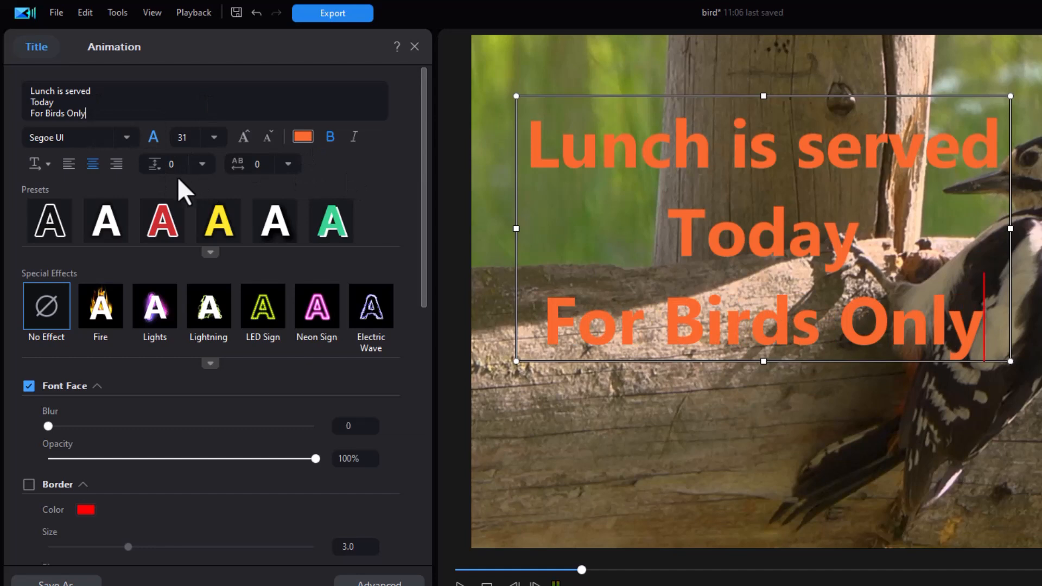
# Try wider and tighter preset line spacings for the title, including 10, -10, -18 and -12.
pyautogui.click(202, 164)
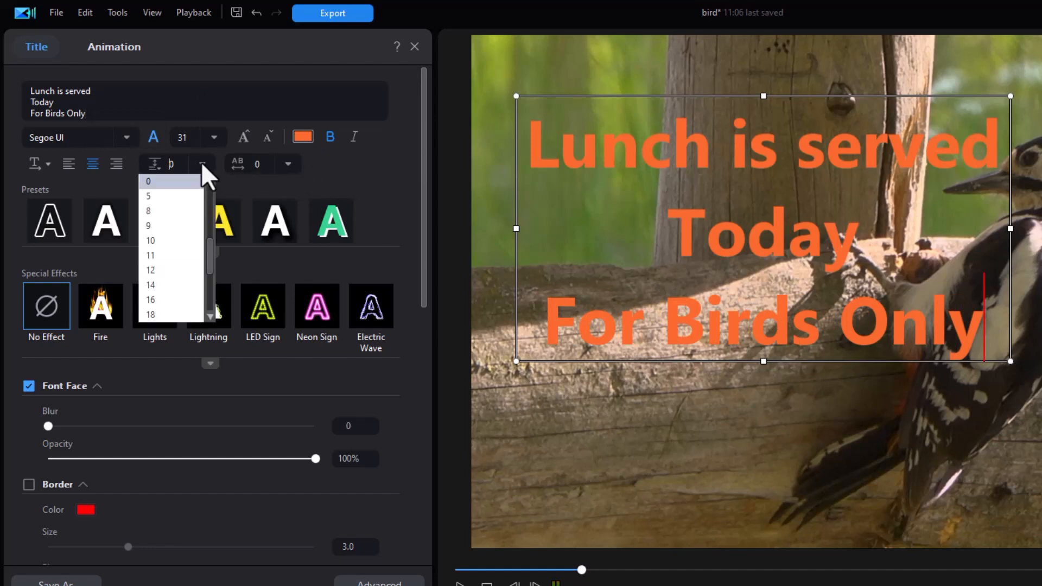
pyautogui.click(156, 212)
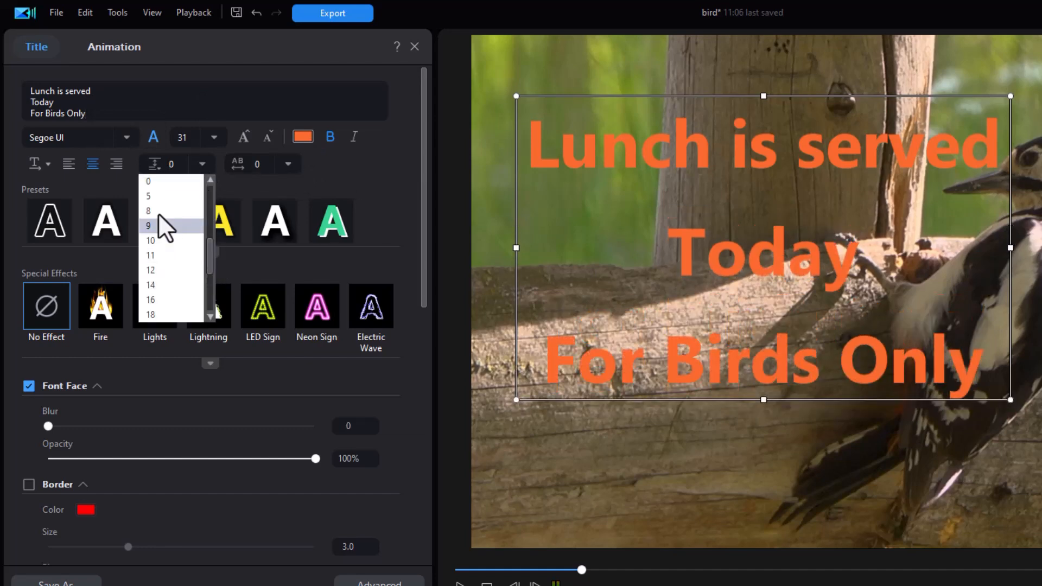
pyautogui.click(163, 242)
pyautogui.scroll(1, 214, 253)
pyautogui.scroll(2, 214, 250)
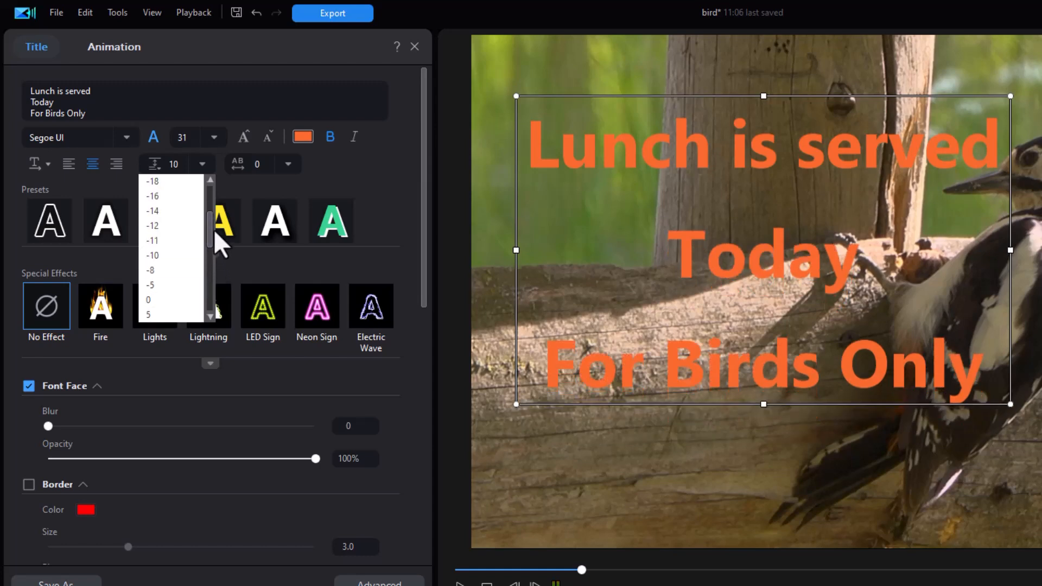
pyautogui.click(177, 254)
pyautogui.click(173, 243)
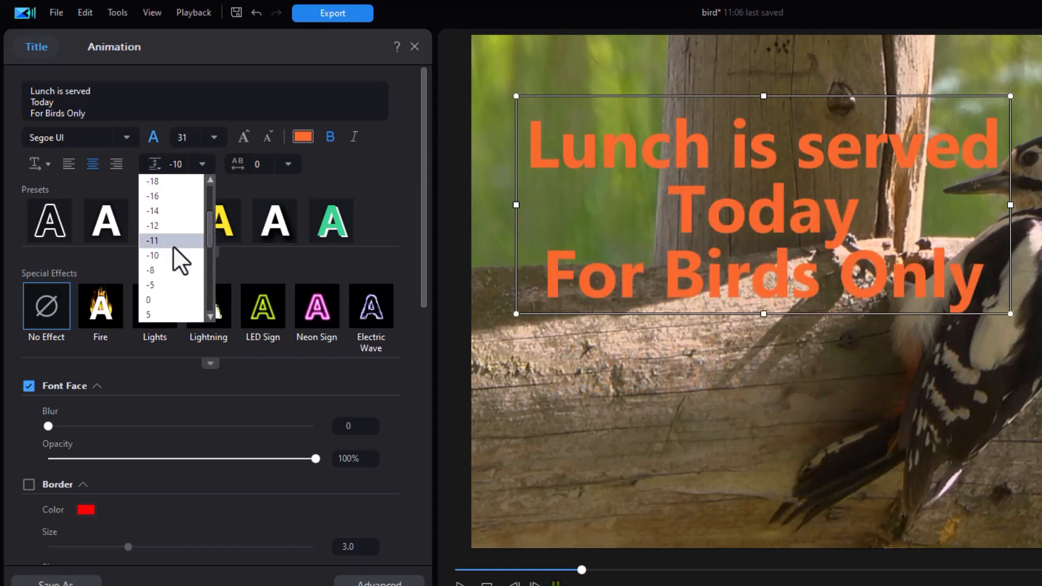
pyautogui.click(169, 182)
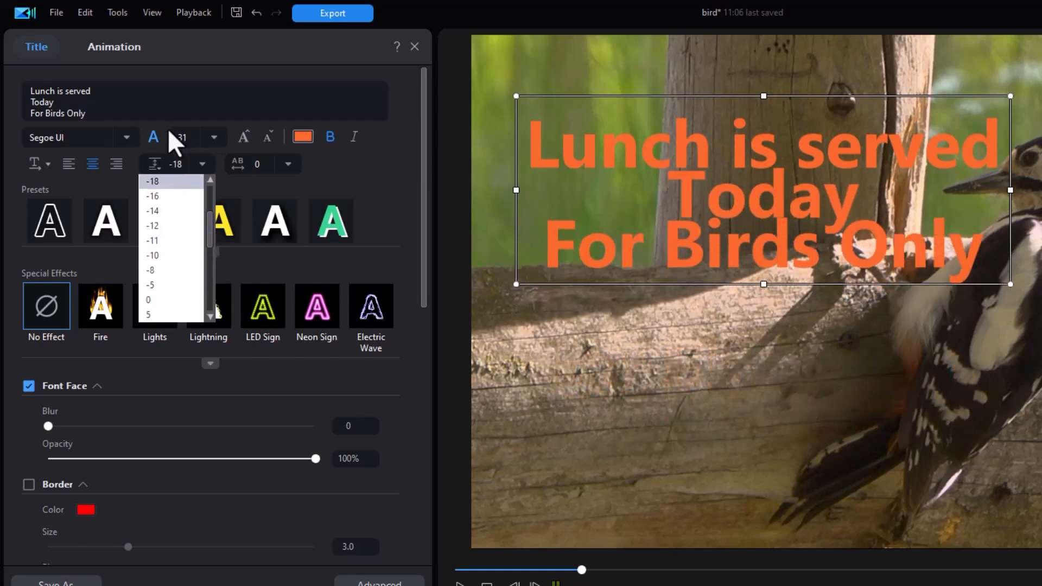
pyautogui.click(166, 224)
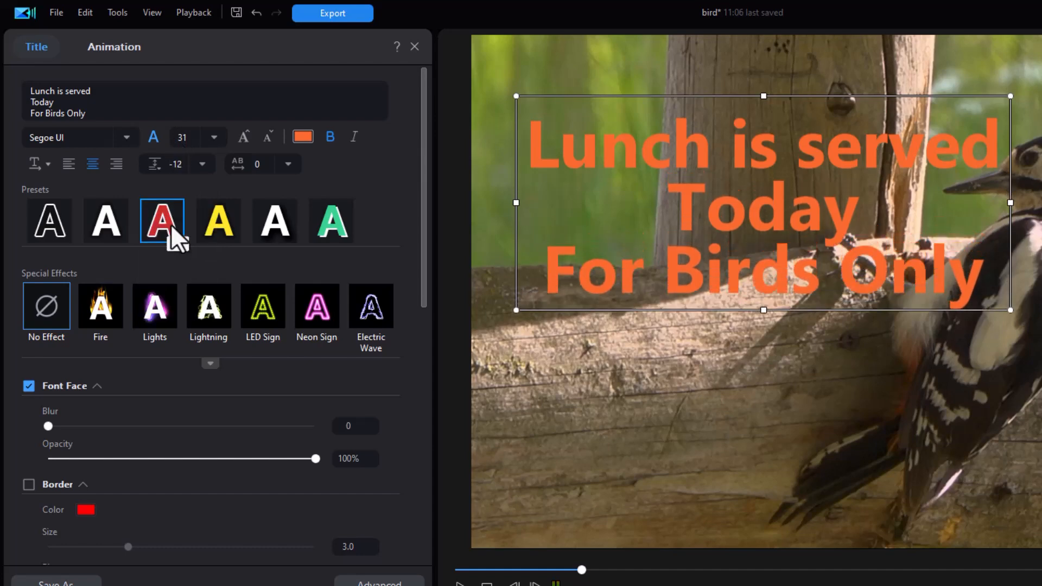
# Set a custom line spacing of -13 for the title.
pyautogui.click(199, 164)
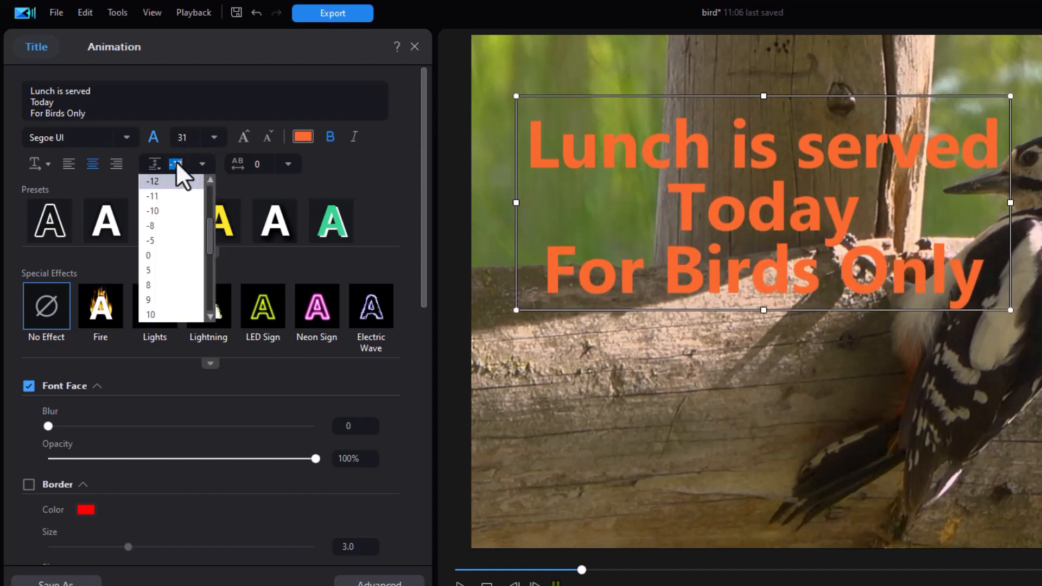
pyautogui.write('-13')
pyautogui.press('Return')
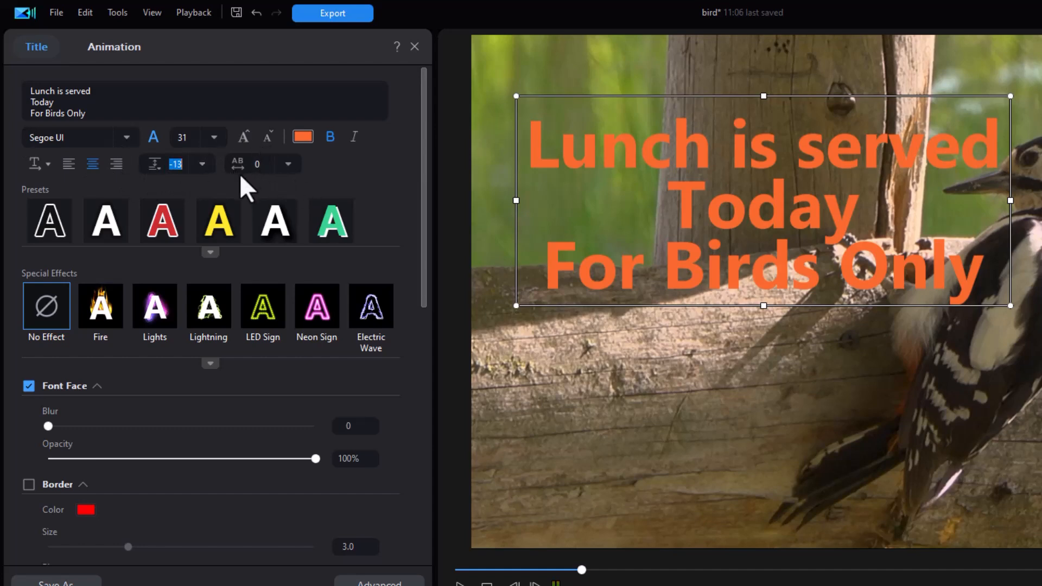
# Widen the title's character spacing to 20, and return it to 0.
pyautogui.click(288, 165)
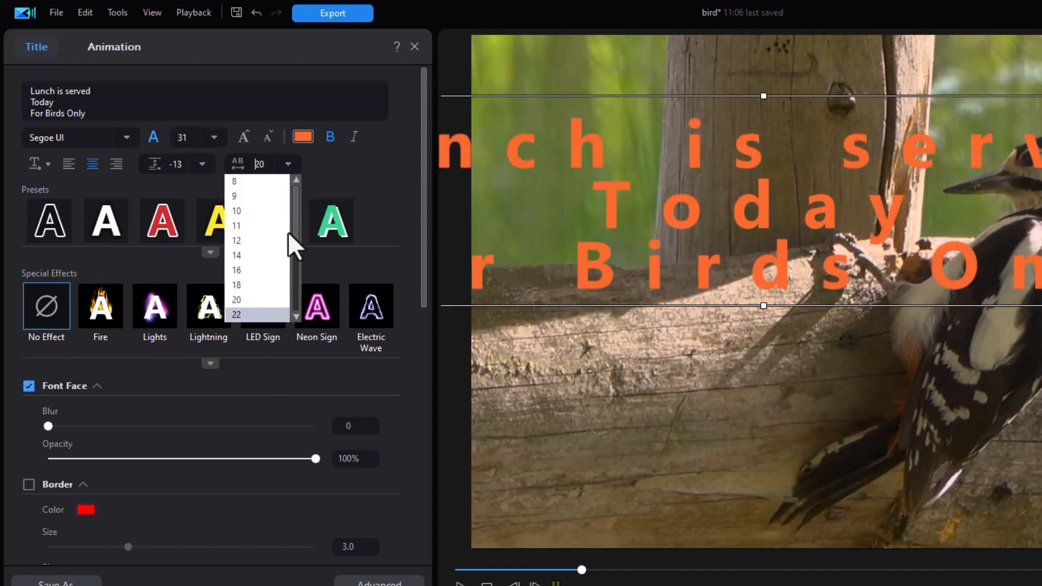
pyautogui.moveTo(294, 221); pyautogui.dragTo(295, 180)
pyautogui.click(244, 183)
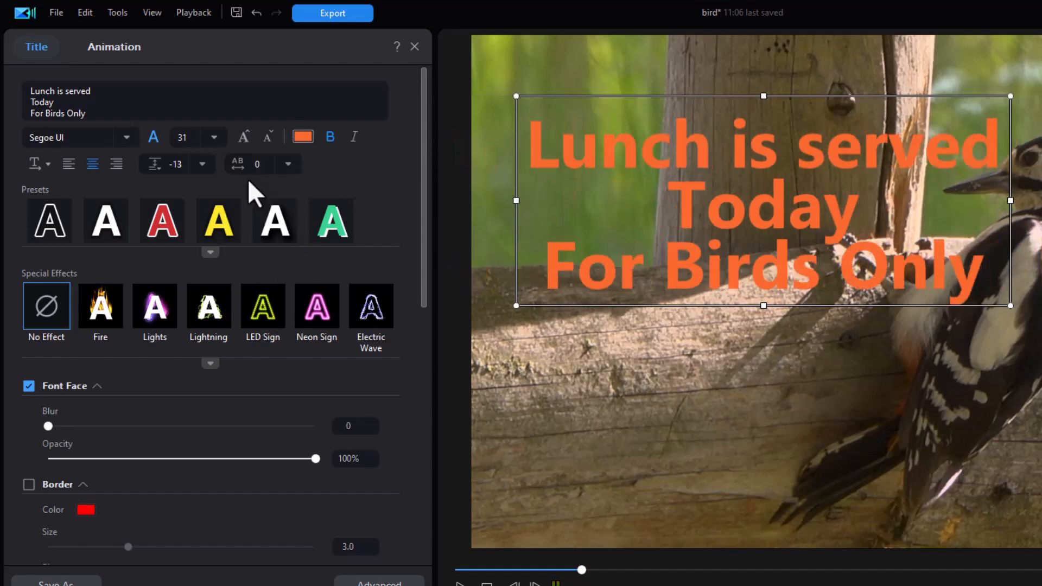
# Try character spacings of 1 and 16 for the title, and return the spacing to 0.
pyautogui.click(289, 164)
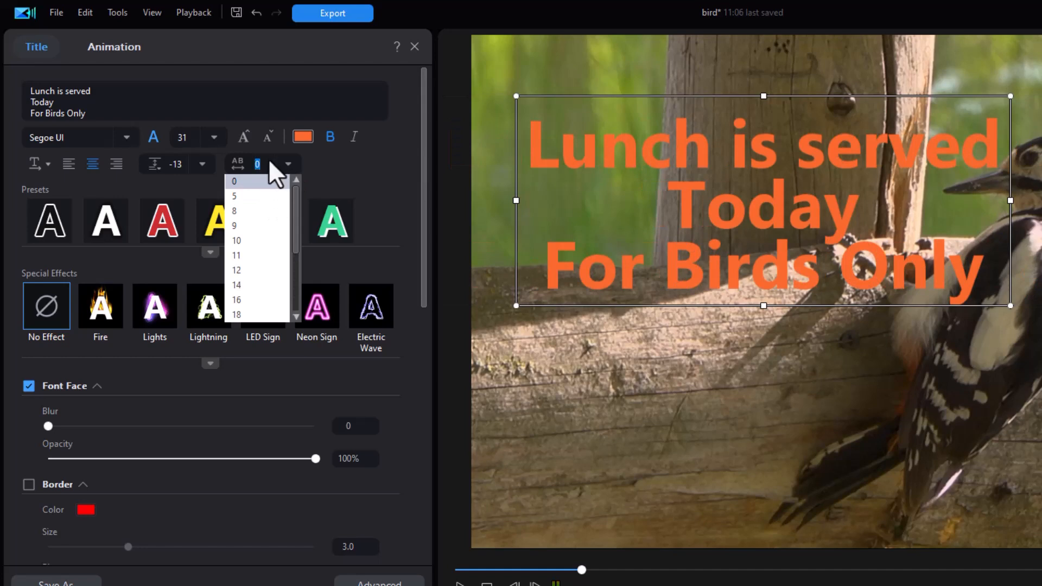
pyautogui.write('1')
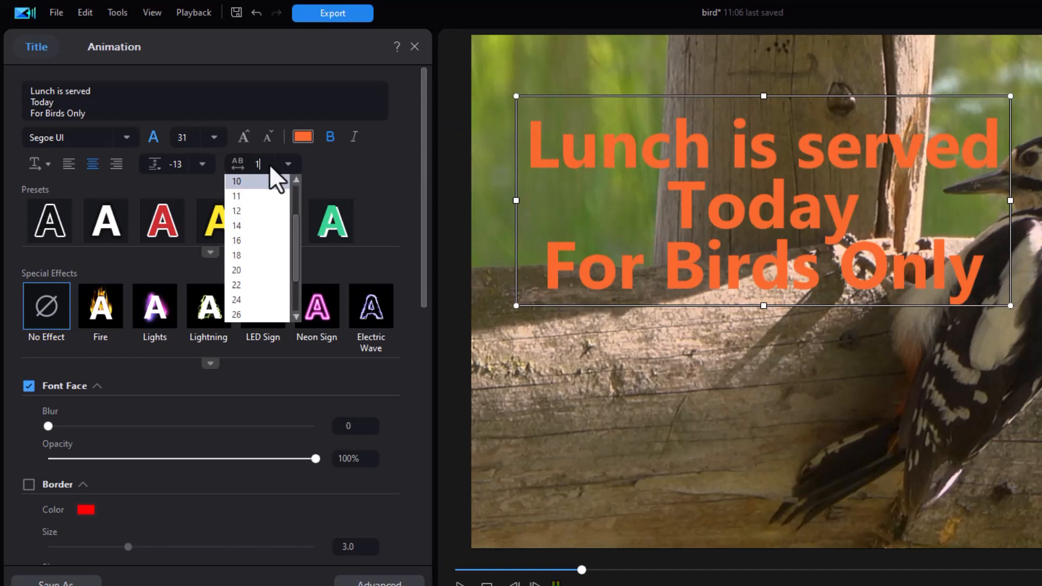
pyautogui.press('Return')
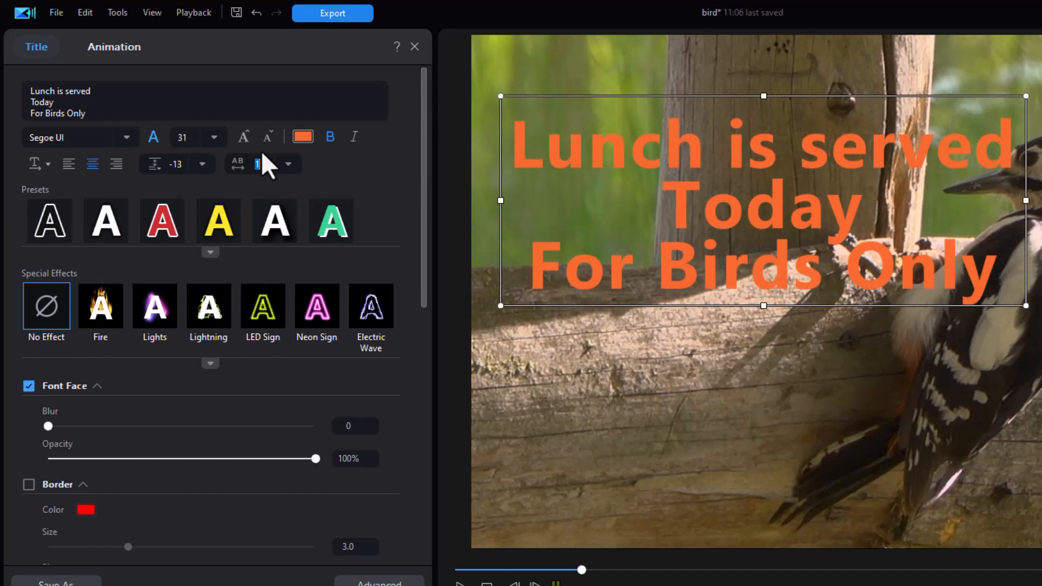
pyautogui.click(289, 164)
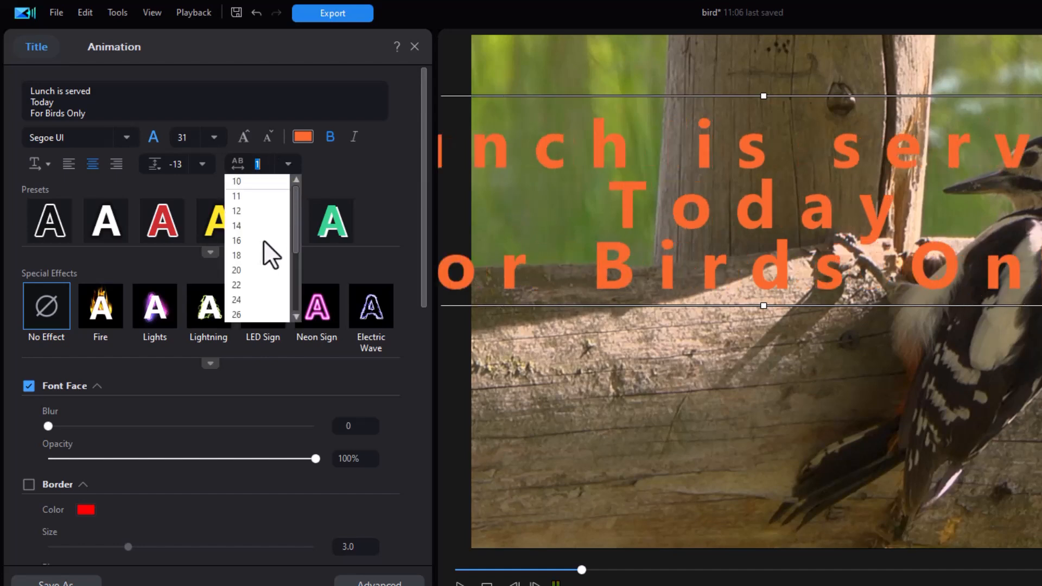
pyautogui.click(359, 167)
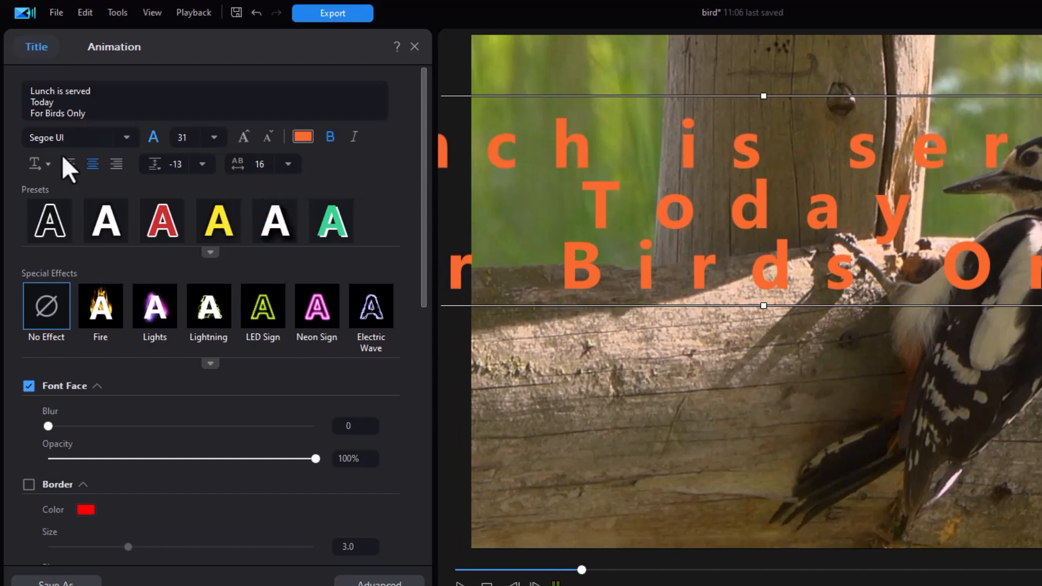
pyautogui.click(289, 163)
pyautogui.moveTo(293, 246); pyautogui.dragTo(289, 190)
pyautogui.click(249, 181)
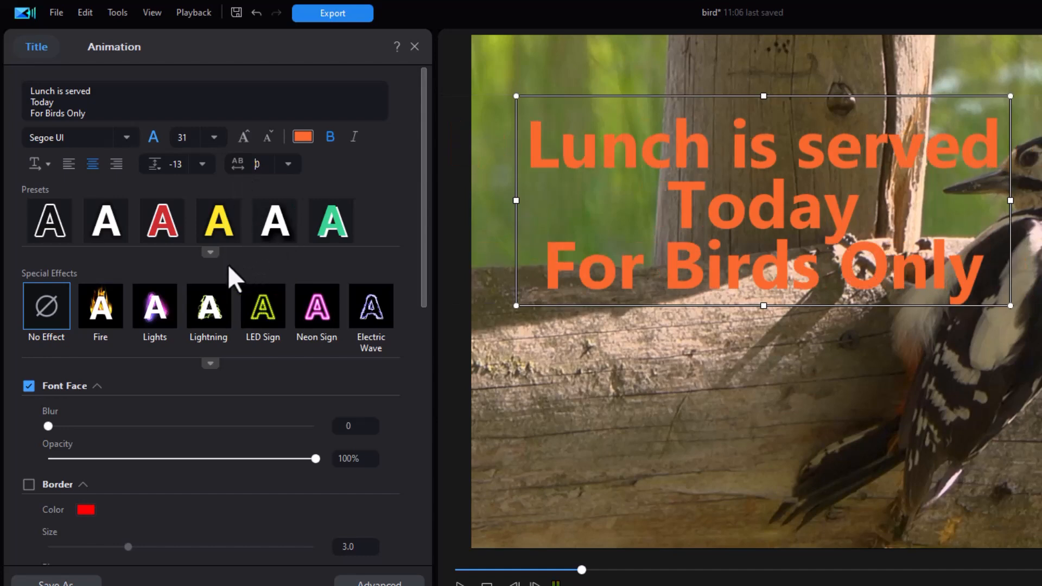
# Expand the text style presets and try several on the title, including the blue gradient with white outline, then restore the plain orange style.
pyautogui.click(210, 251)
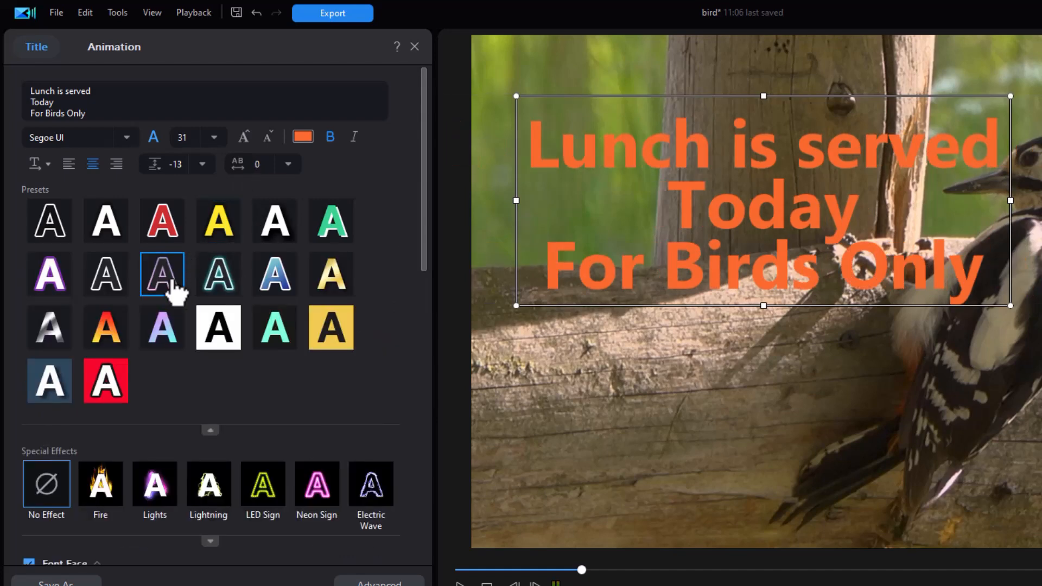
pyautogui.click(181, 322)
pyautogui.click(283, 281)
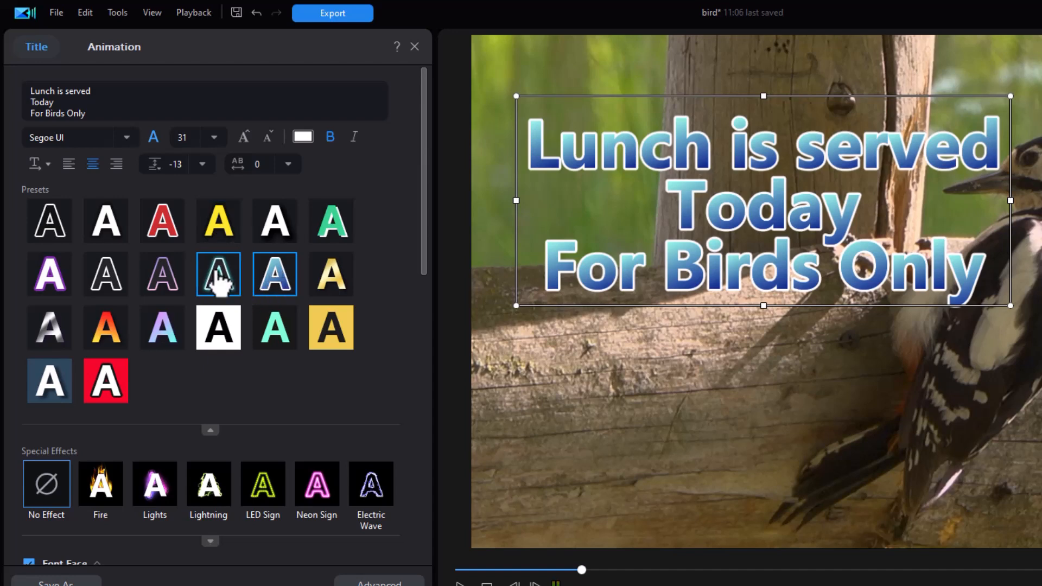
pyautogui.click(233, 270)
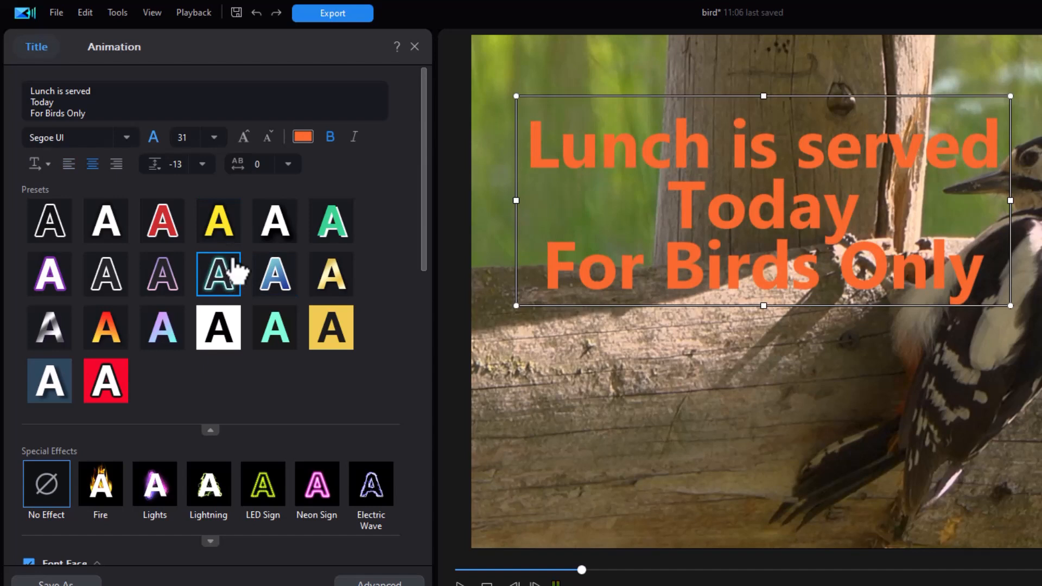
pyautogui.click(274, 331)
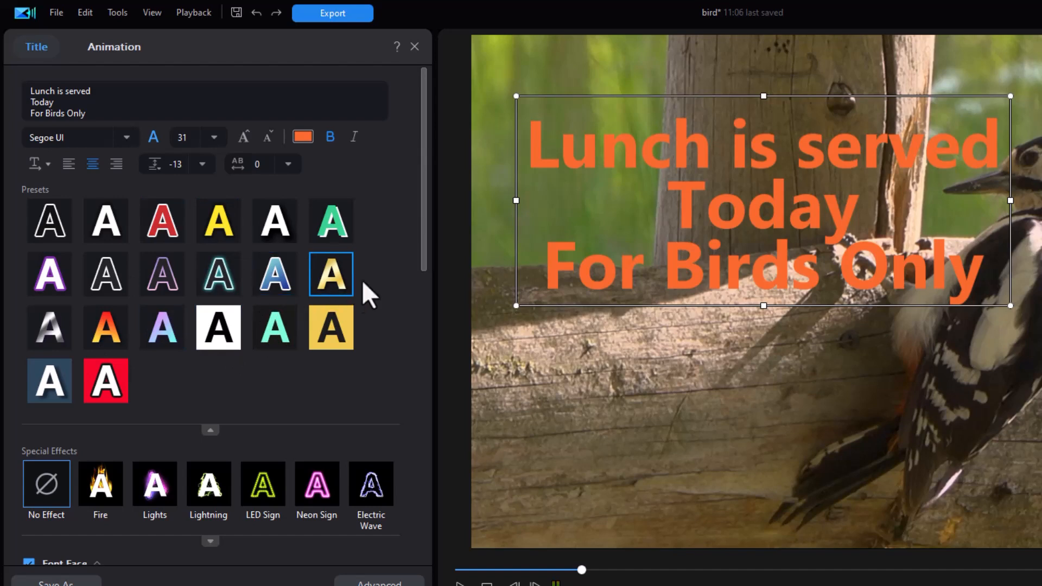
# Try the Fire and Colorful Neon special effects on the title, and return it to No Effect.
pyautogui.scroll(-3, 397, 309)
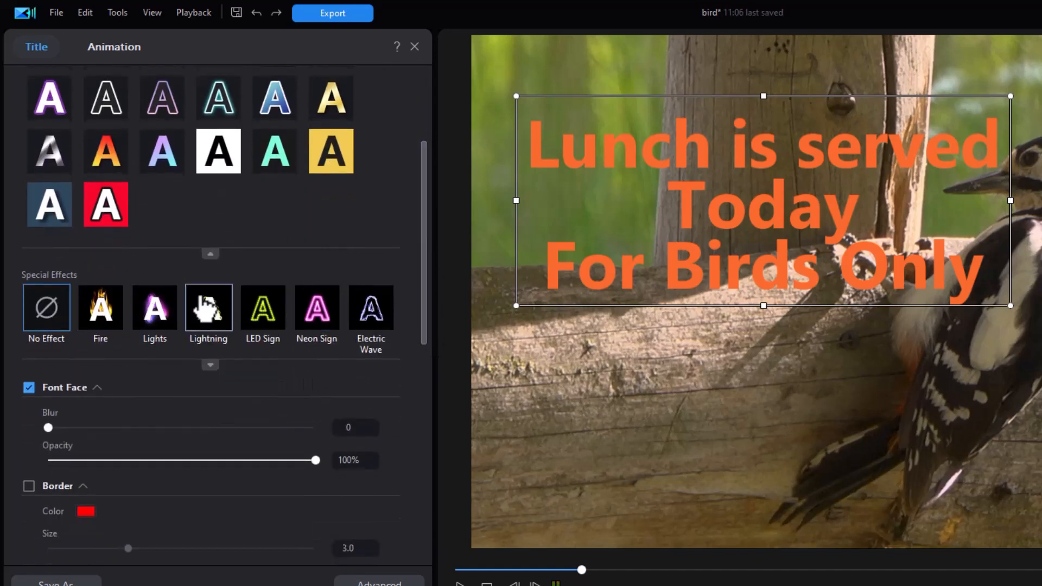
pyautogui.click(211, 365)
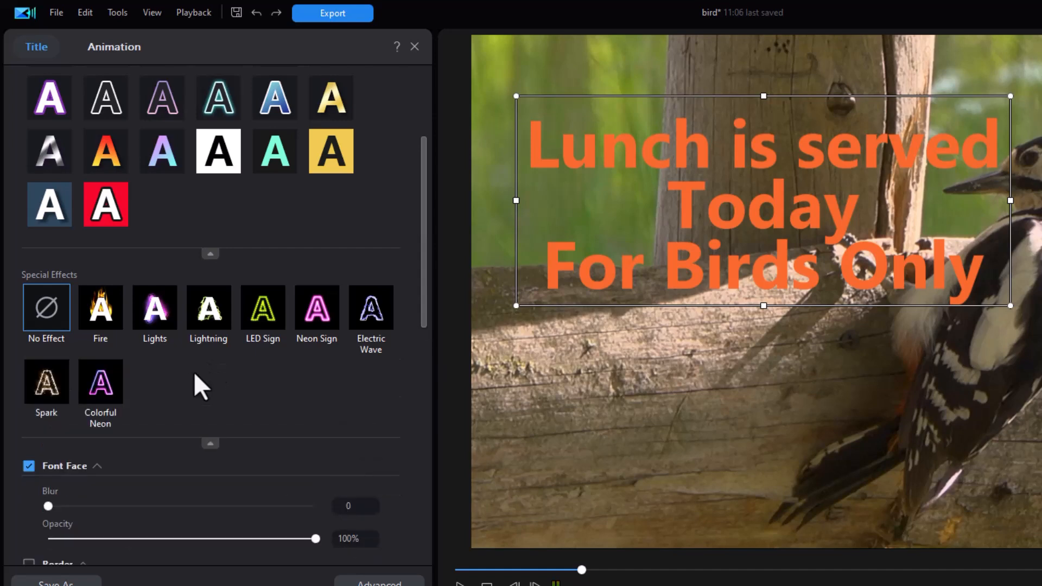
pyautogui.click(95, 325)
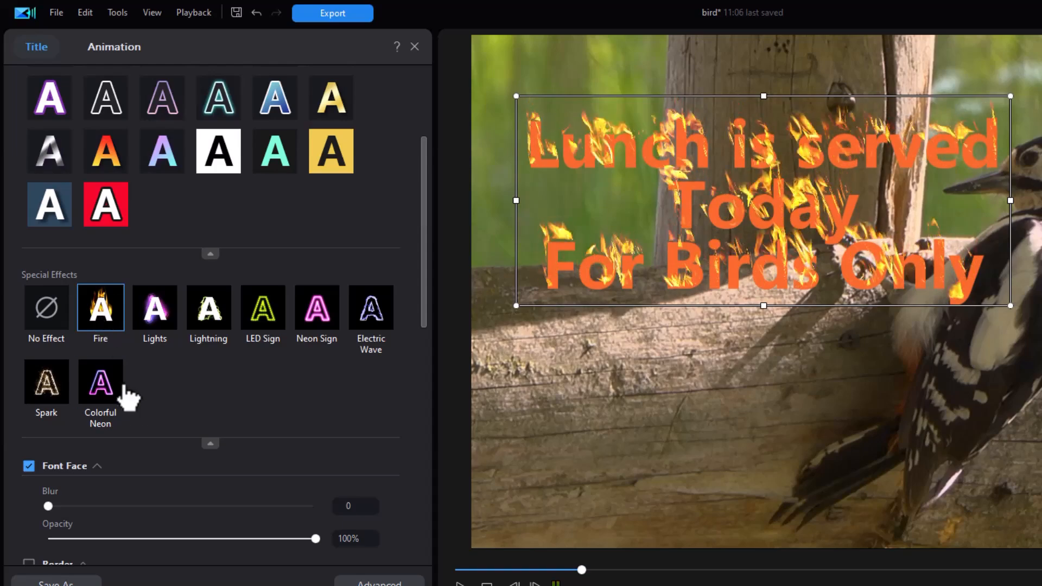
pyautogui.click(108, 381)
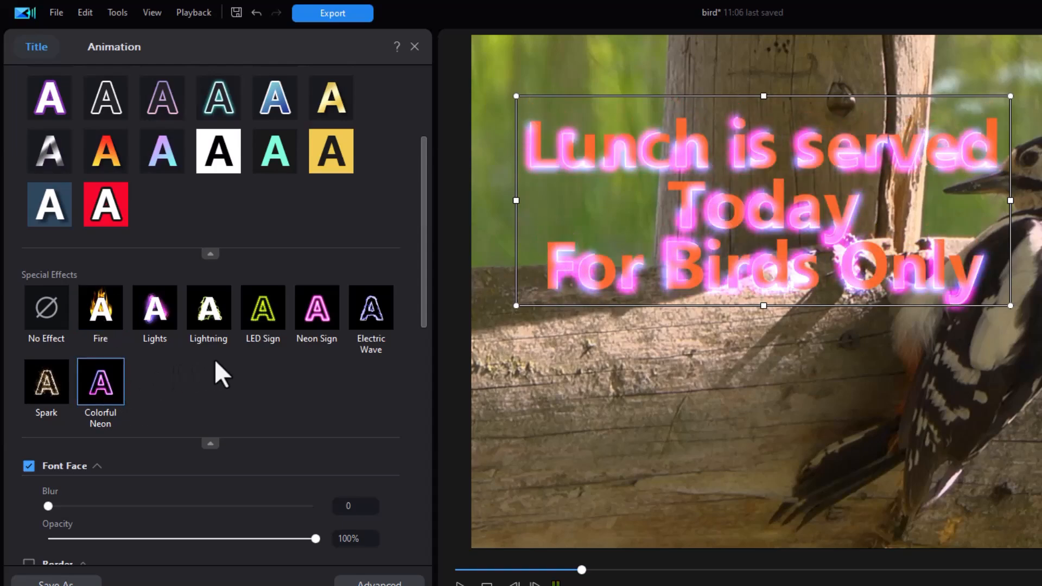
pyautogui.click(54, 310)
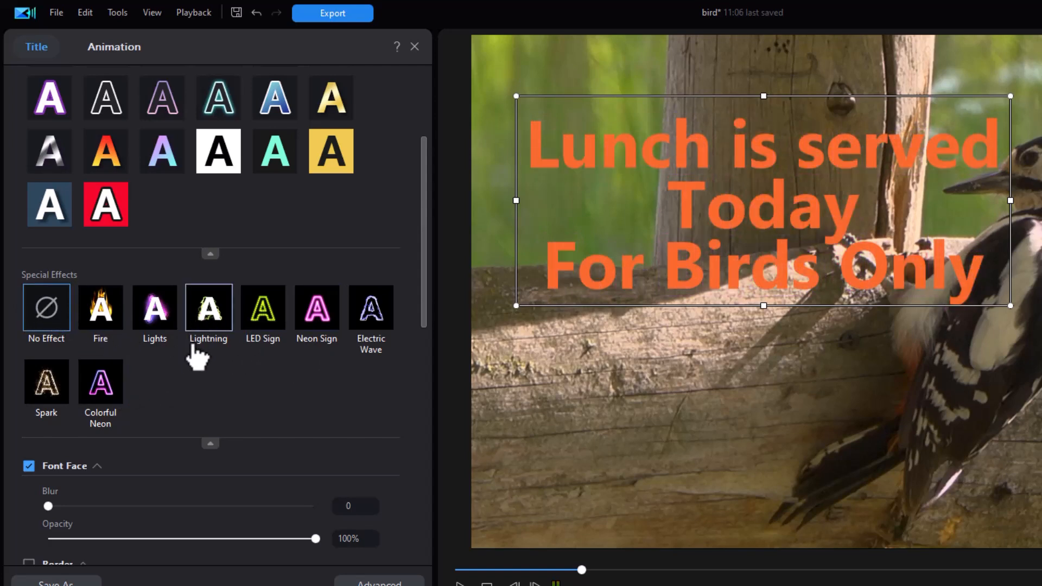
pyautogui.click(211, 442)
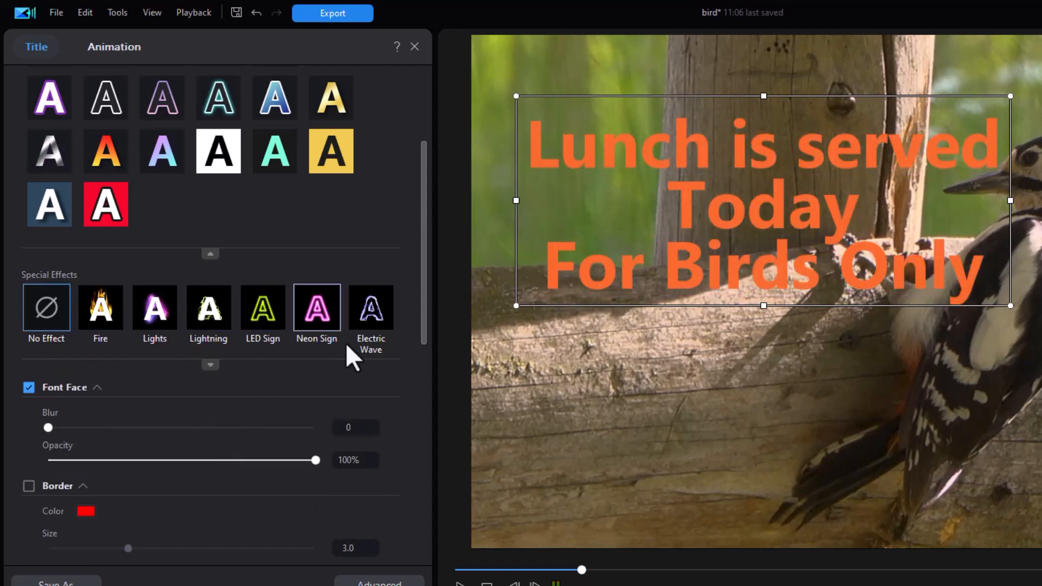
# Switch the title's font face off and on again, and try its blur and opacity, ending at 0 and 100%.
pyautogui.moveTo(421, 297); pyautogui.dragTo(422, 376)
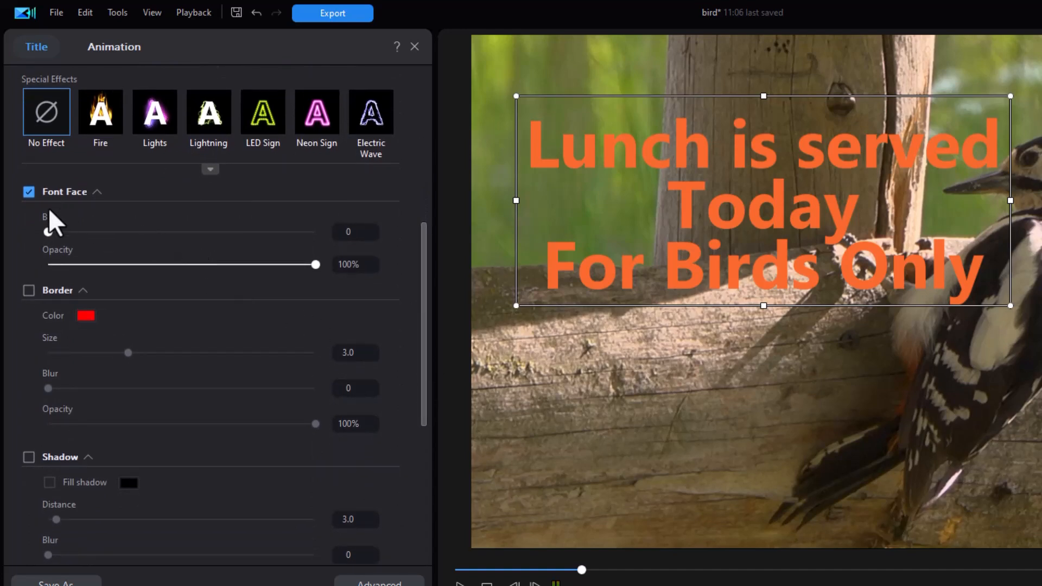
pyautogui.click(29, 192)
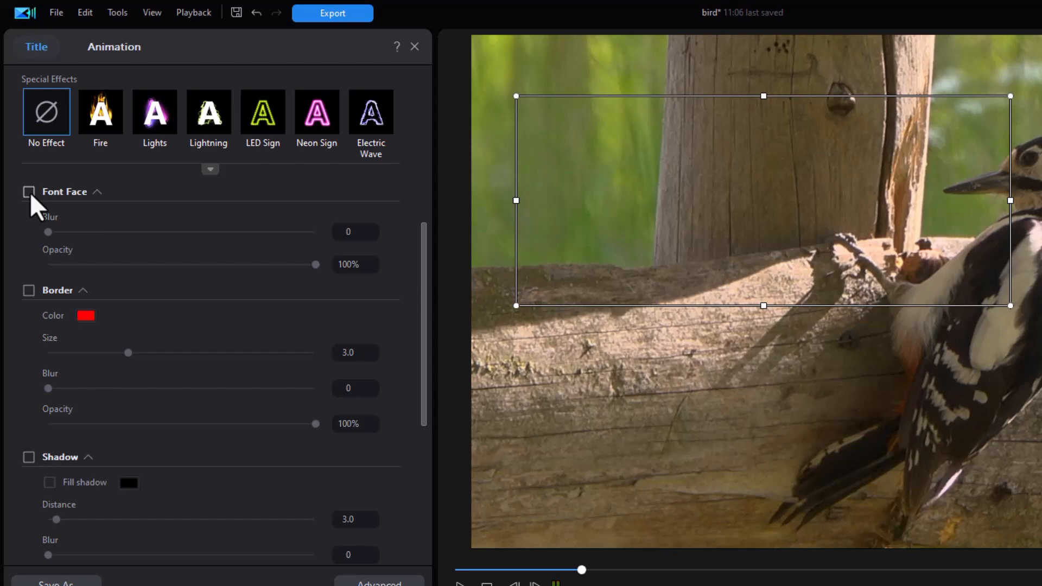
pyautogui.click(28, 192)
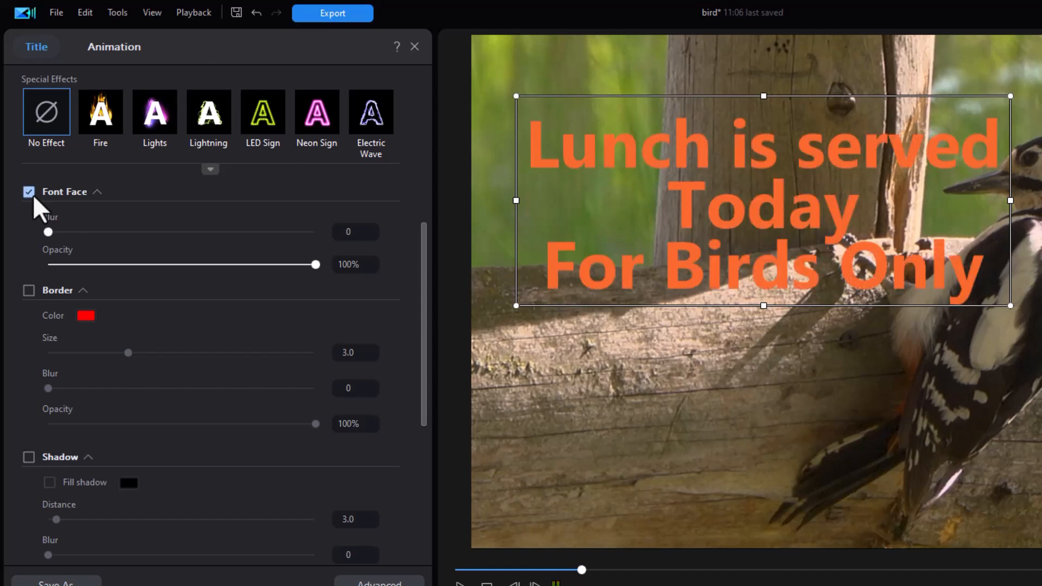
pyautogui.moveTo(47, 232); pyautogui.dragTo(8, 235)
pyautogui.moveTo(315, 264); pyautogui.dragTo(378, 278)
# Enable a border around the title text and set its color to white (FFFFFF).
pyautogui.click(29, 291)
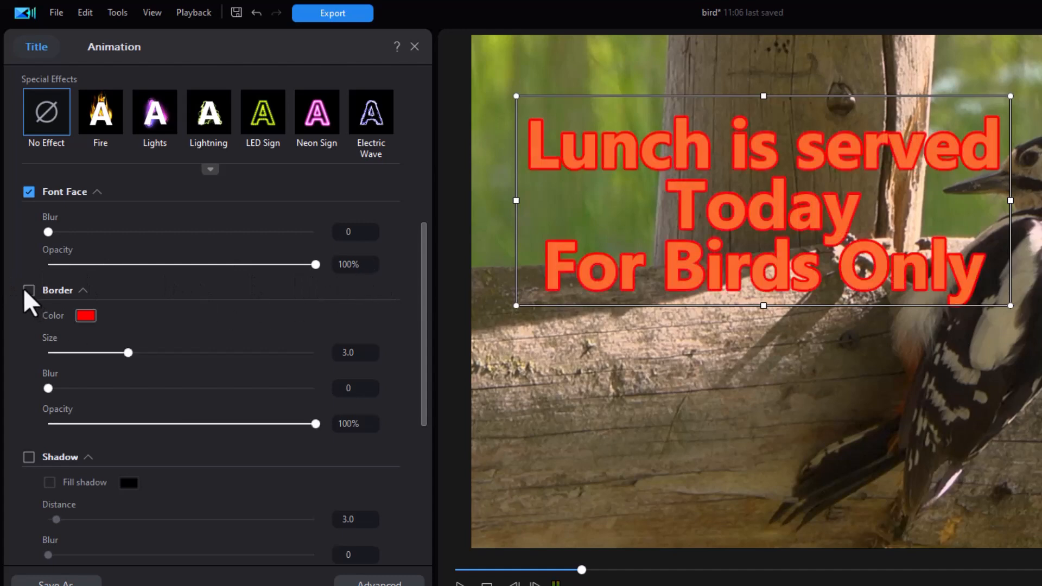
pyautogui.click(86, 315)
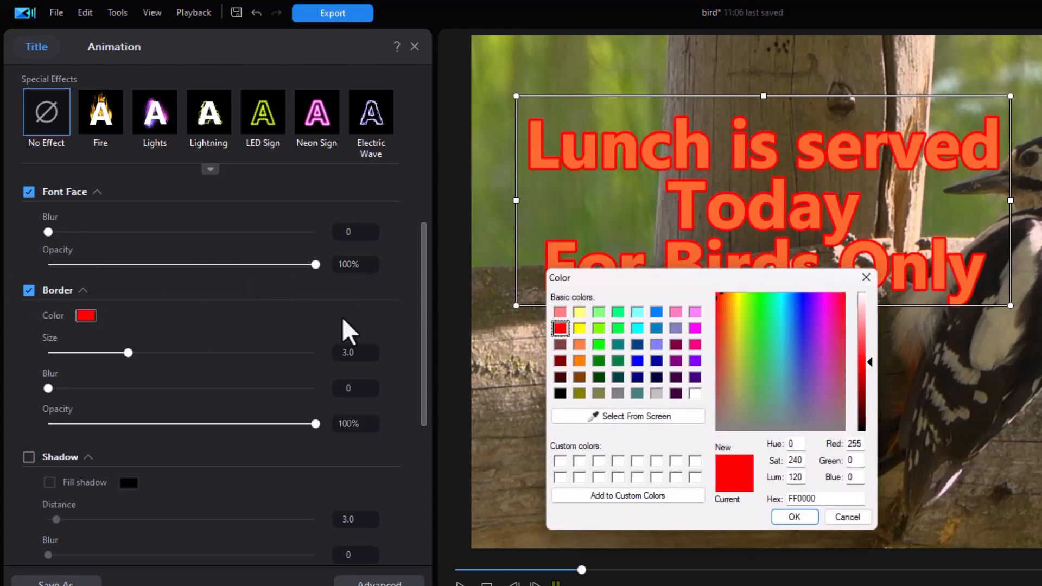
pyautogui.click(691, 394)
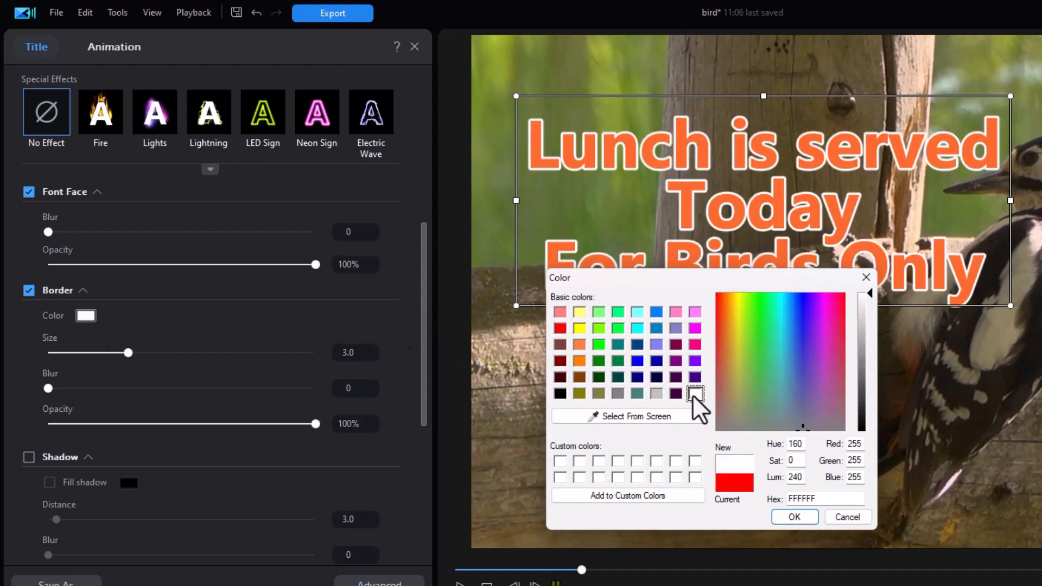
pyautogui.click(793, 517)
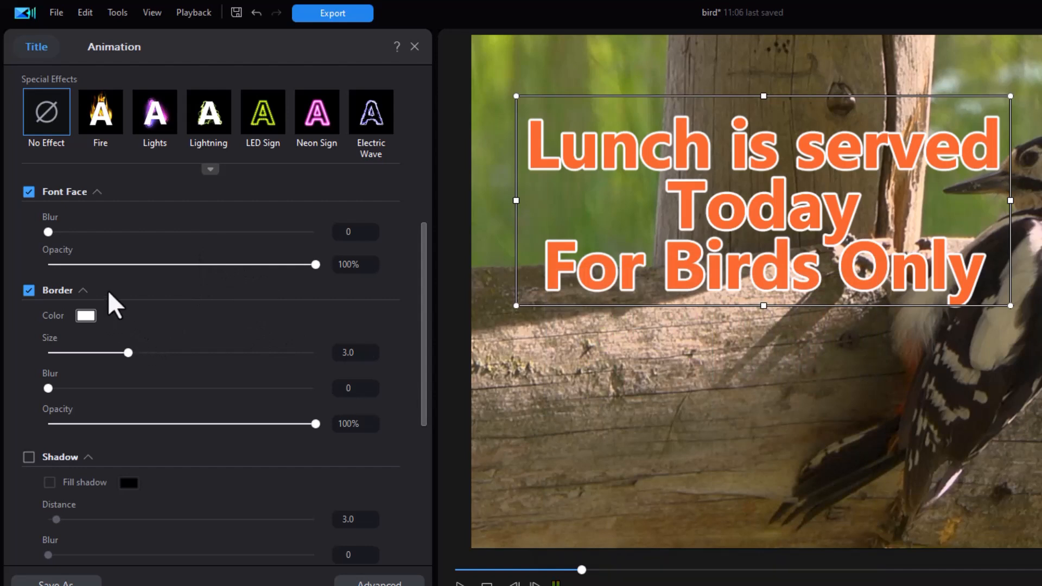
# Toggle the font face to preview the outline alone, and set the border size to 2.7 with 100% opacity.
pyautogui.click(29, 192)
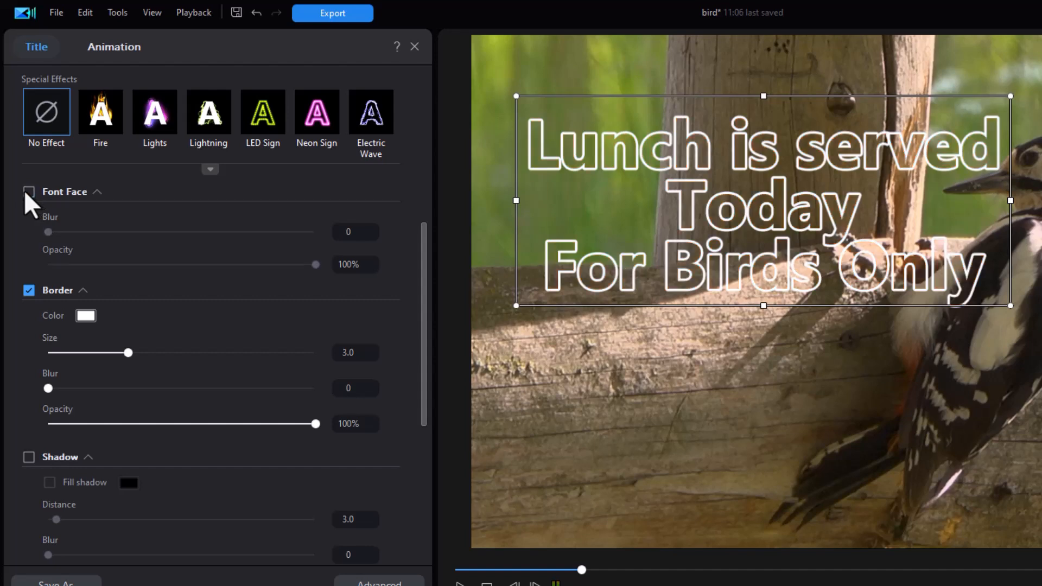
pyautogui.click(25, 191)
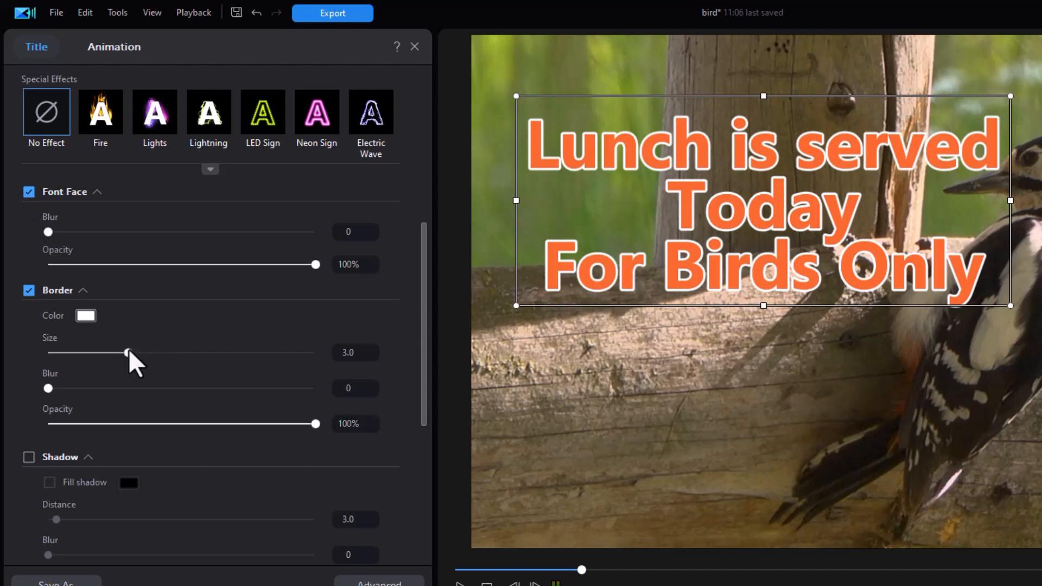
pyautogui.moveTo(128, 353)
pyautogui.mouseDown()
pyautogui.moveTo(432, 371)
pyautogui.moveTo(100, 349)
pyautogui.moveTo(118, 352)
pyautogui.mouseUp()
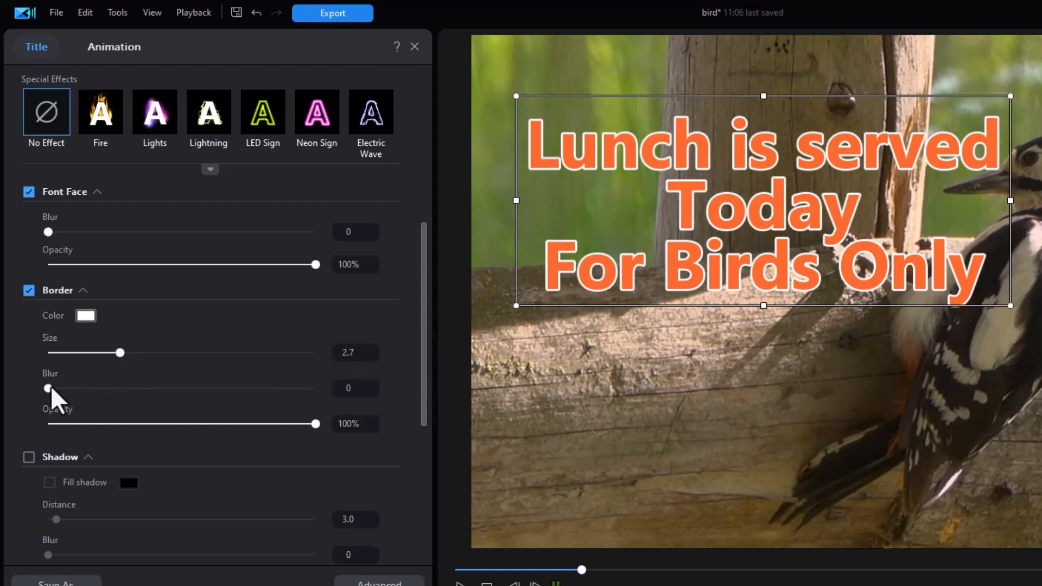
pyautogui.moveTo(315, 424); pyautogui.dragTo(378, 433)
# Enable a black shadow on the title with a distance of 2.0 and a blur of 1.
pyautogui.moveTo(422, 393); pyautogui.dragTo(428, 432)
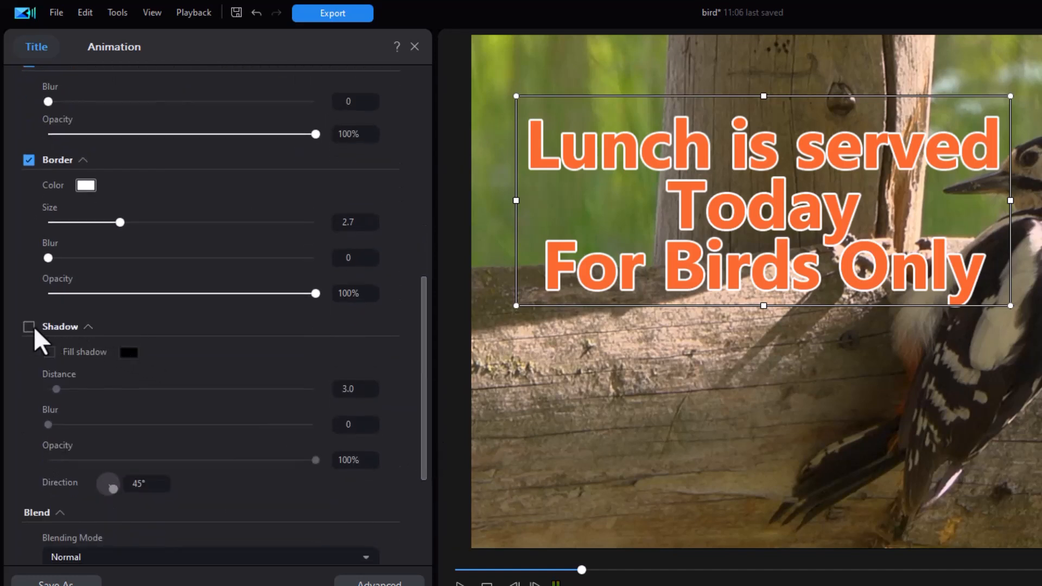
pyautogui.click(28, 326)
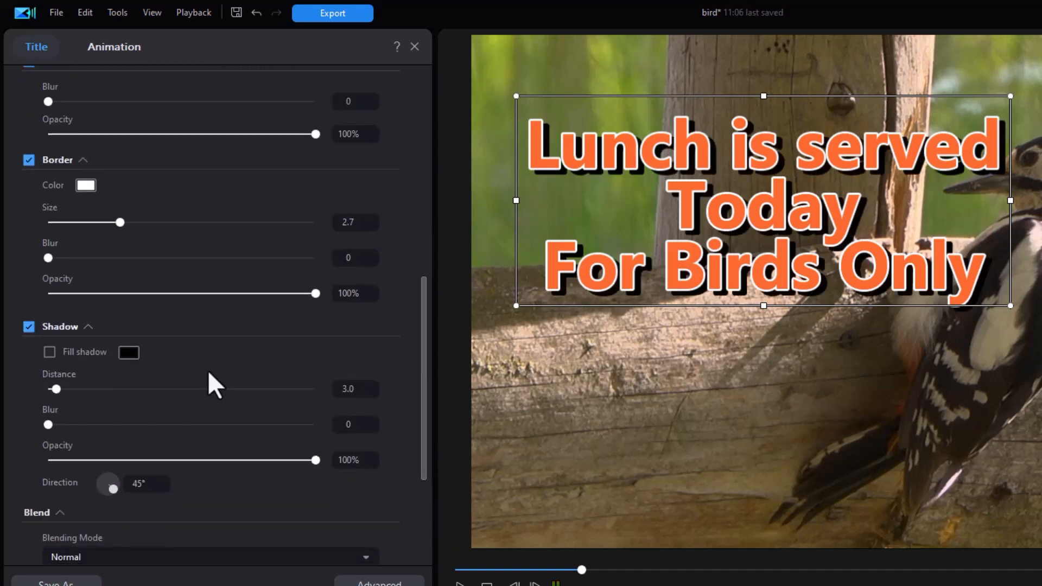
pyautogui.moveTo(54, 390)
pyautogui.mouseDown()
pyautogui.moveTo(333, 428)
pyautogui.moveTo(226, 424)
pyautogui.moveTo(51, 386)
pyautogui.mouseUp()
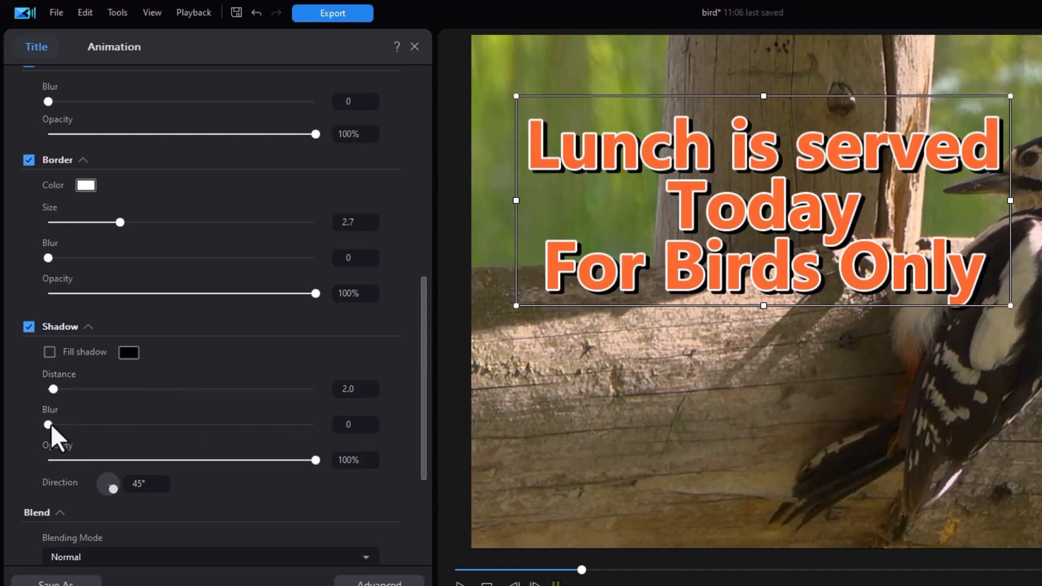
pyautogui.moveTo(58, 426); pyautogui.dragTo(76, 425)
# Try the Screen blending mode on the title, and return it to Normal.
pyautogui.moveTo(424, 415); pyautogui.dragTo(429, 491)
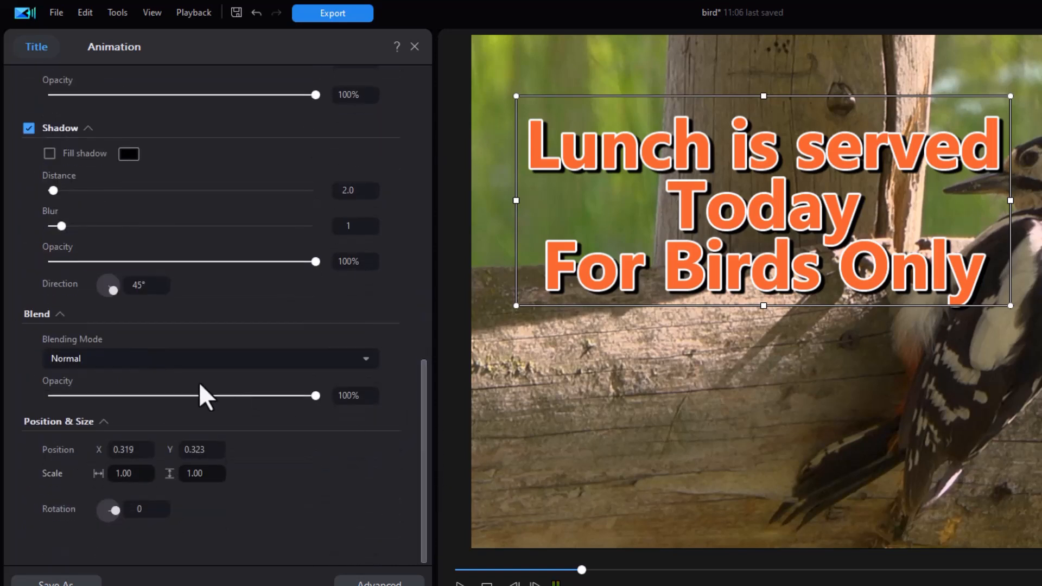
pyautogui.click(367, 359)
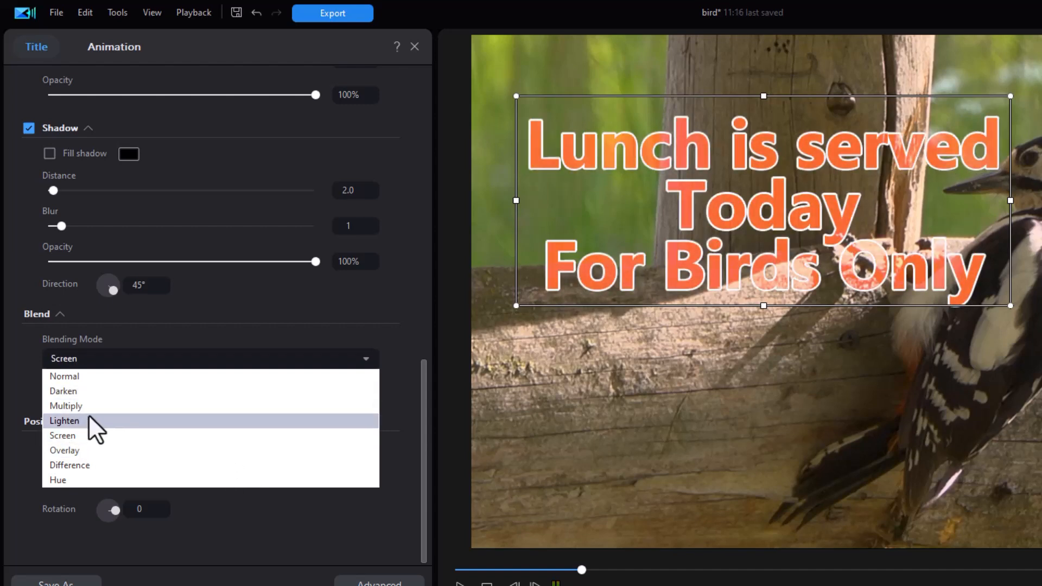
pyautogui.click(405, 346)
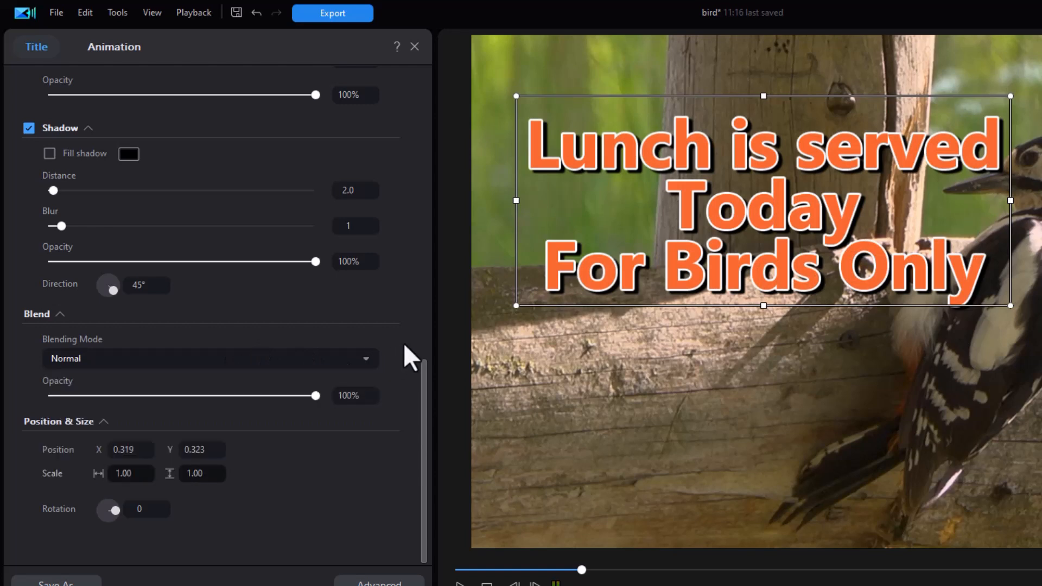
# Select only the letter v in "served" within the title and set its font to Meegoreng.
pyautogui.moveTo(423, 376); pyautogui.dragTo(431, 42)
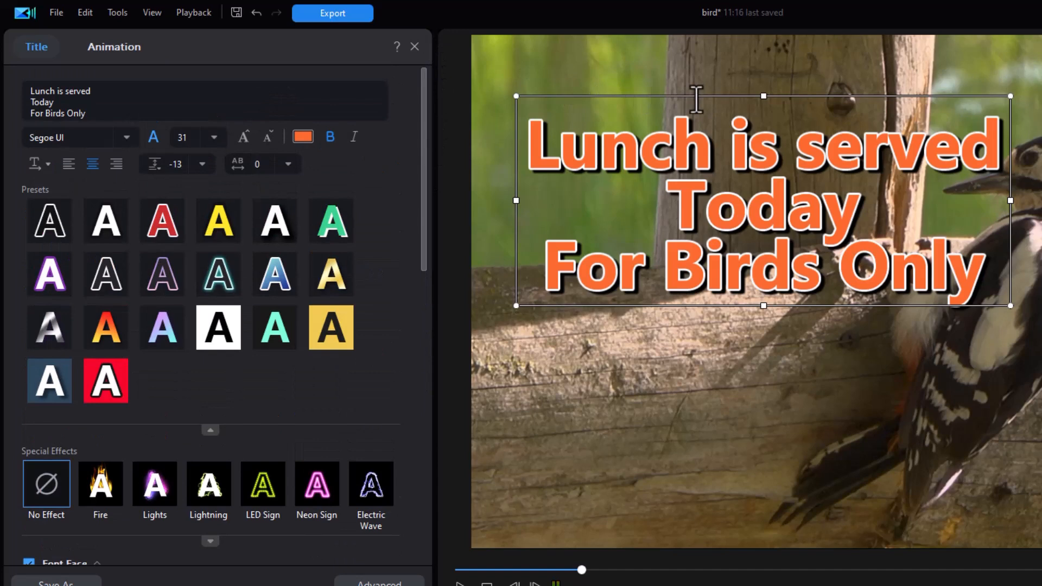
pyautogui.click(921, 157)
pyautogui.moveTo(914, 153); pyautogui.dragTo(901, 155)
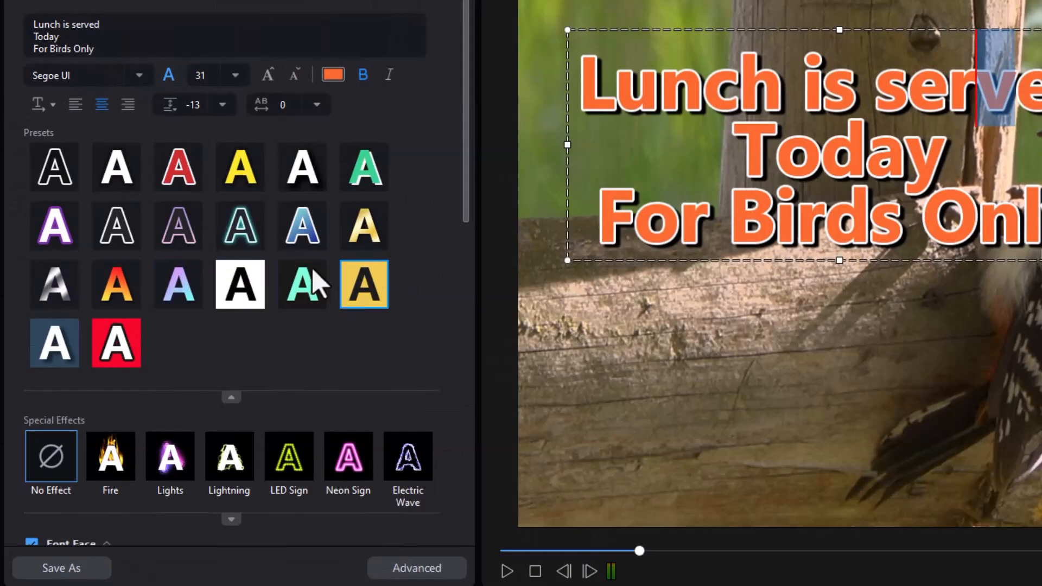
pyautogui.moveTo(469, 203); pyautogui.dragTo(449, 342)
pyautogui.moveTo(438, 292); pyautogui.dragTo(445, 66)
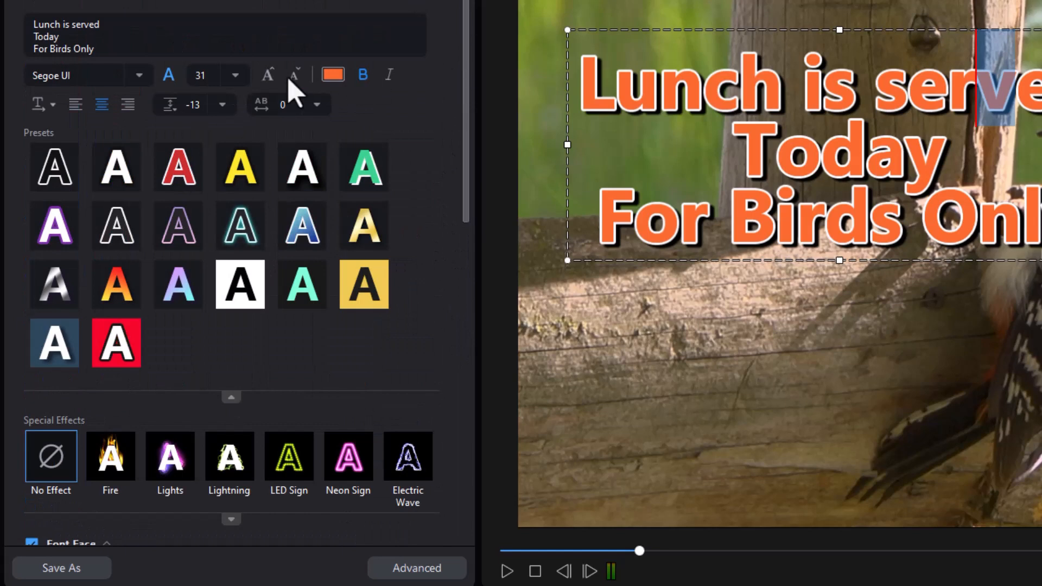
pyautogui.click(139, 75)
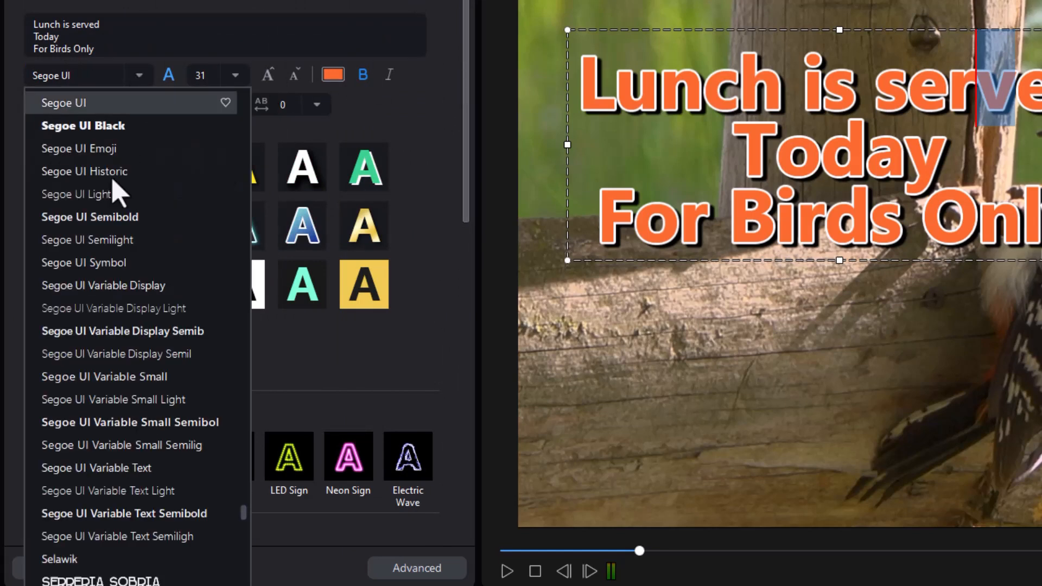
pyautogui.moveTo(243, 516); pyautogui.dragTo(226, 391)
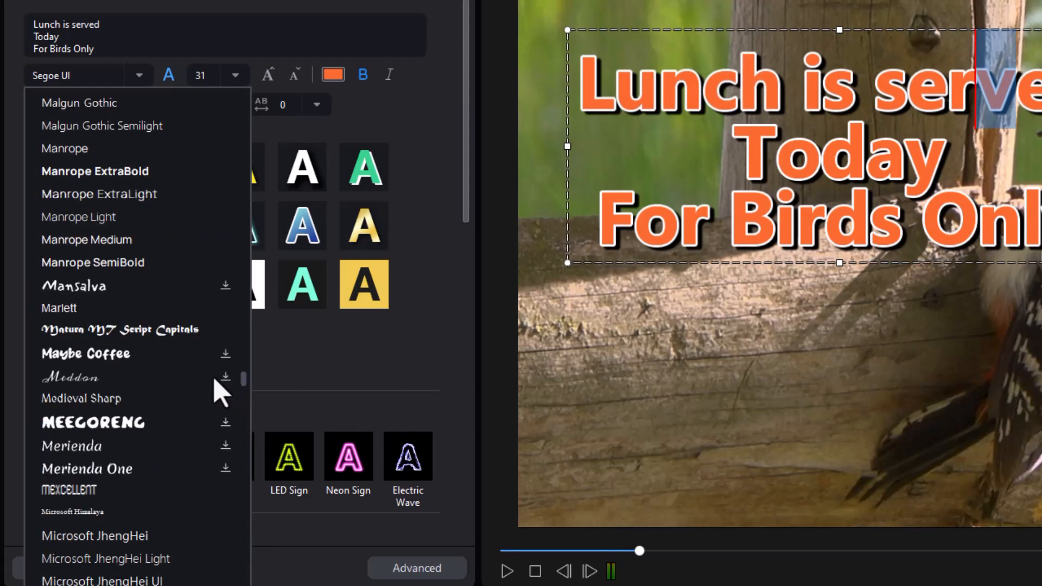
pyautogui.click(126, 426)
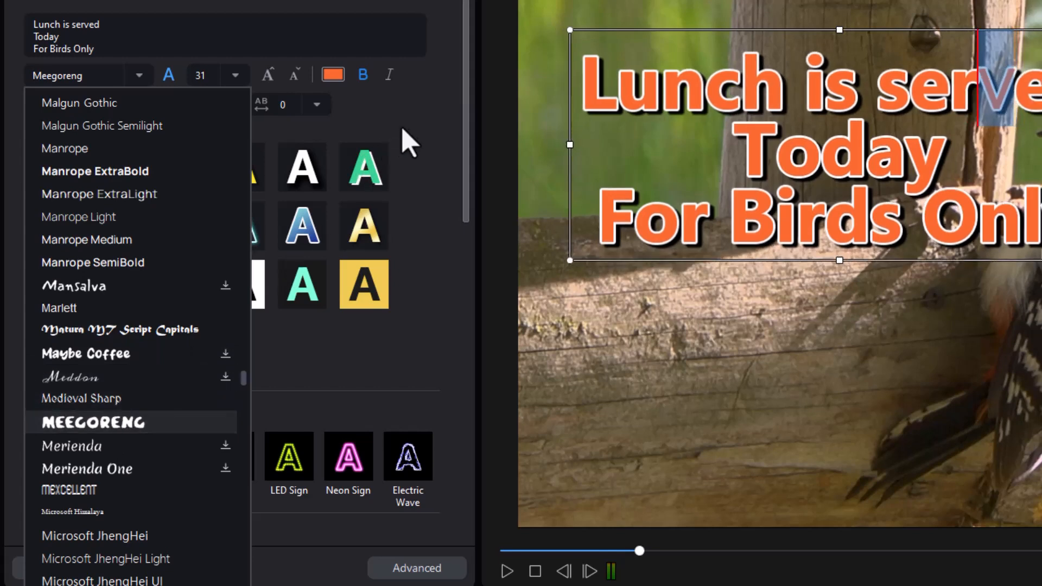
pyautogui.click(406, 143)
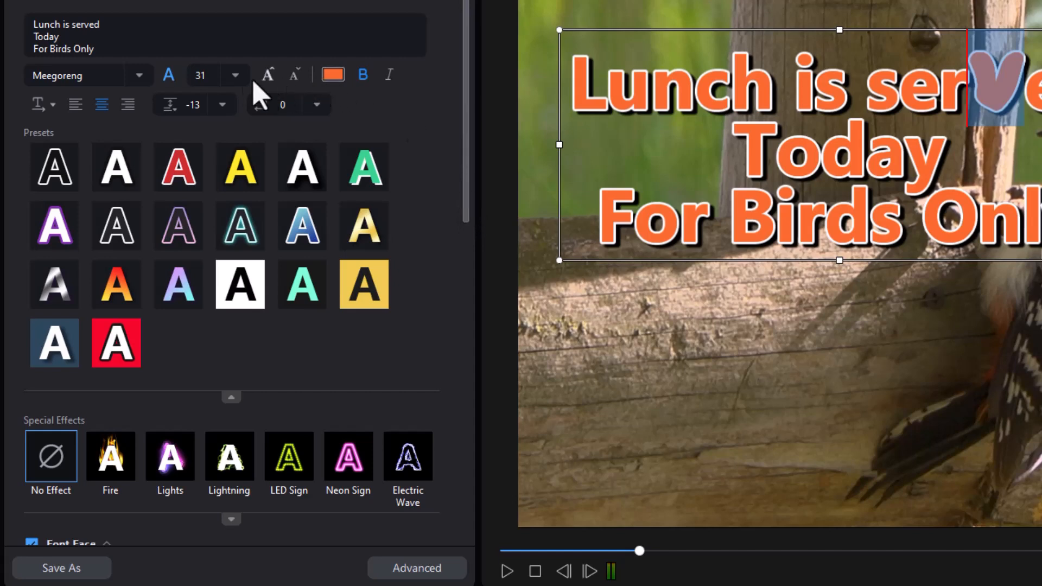
# Reduce the font size of the selected letter v to 28 and turn off its border.
pyautogui.click(294, 76)
pyautogui.click(293, 77)
pyautogui.click(293, 78)
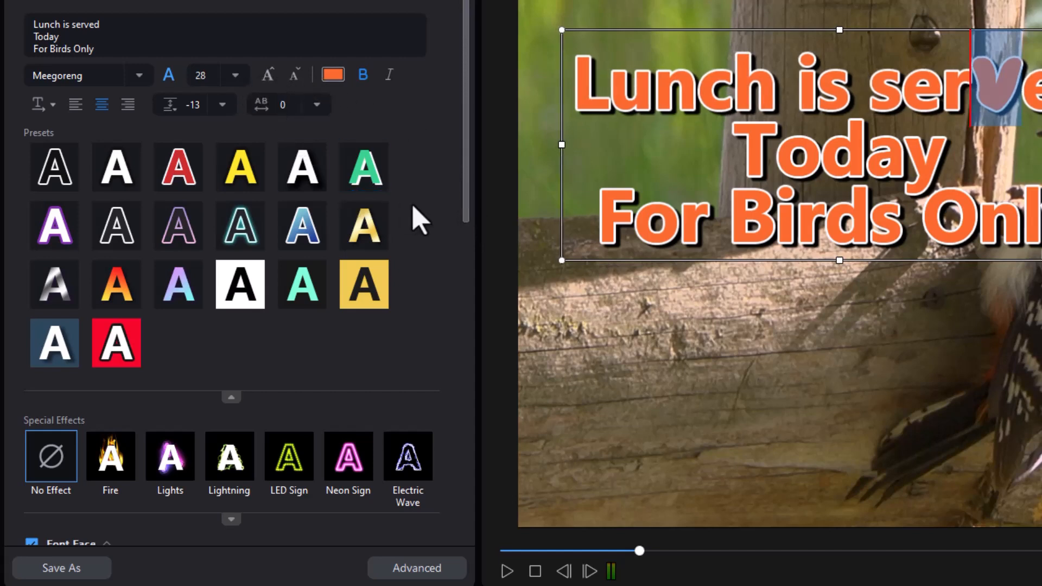
pyautogui.moveTo(465, 213); pyautogui.dragTo(474, 368)
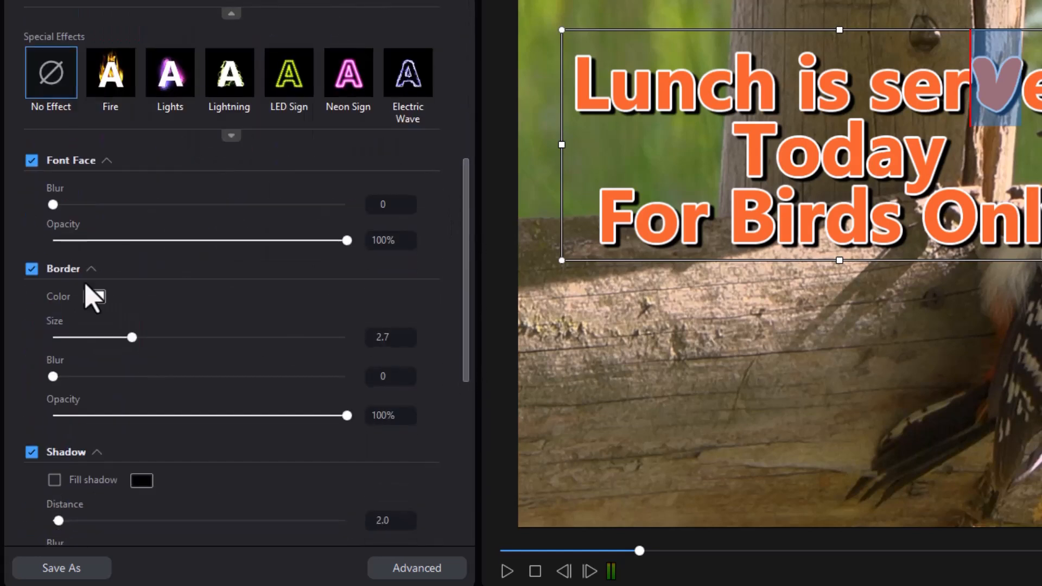
pyautogui.click(32, 270)
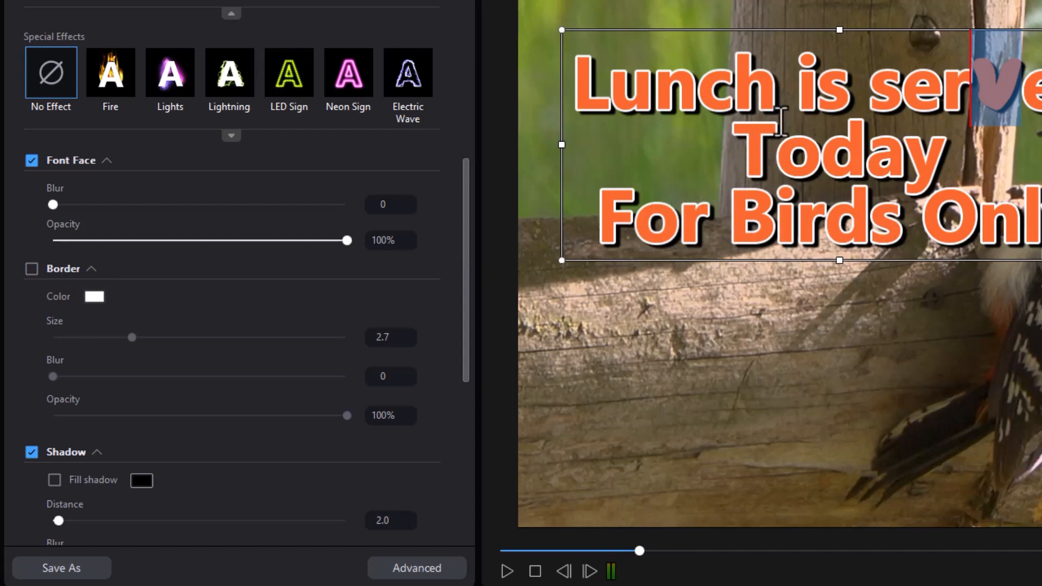
pyautogui.click(864, 102)
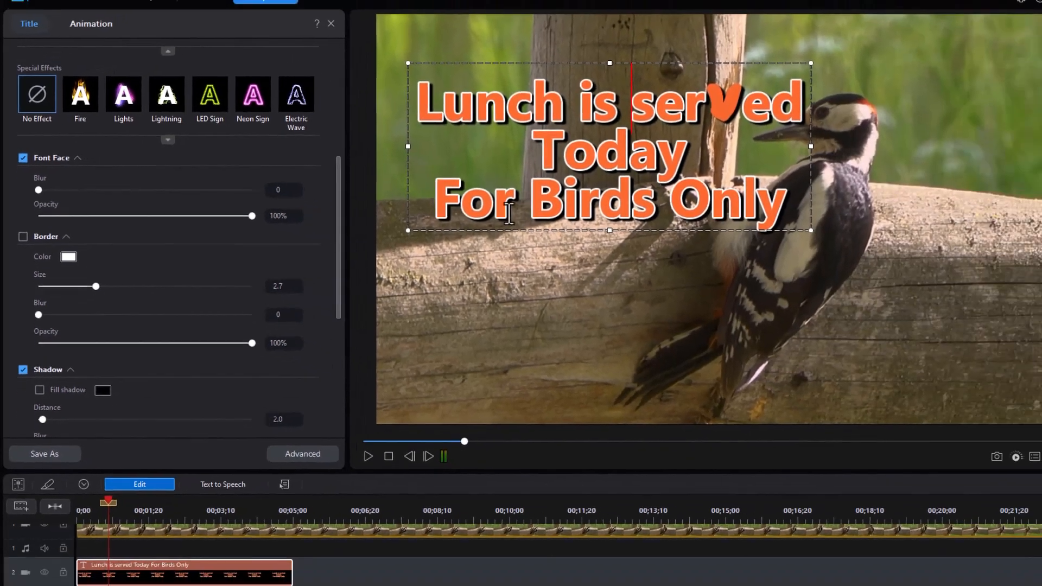
# Undo the border, size and font changes made to the letter v in "served".
pyautogui.moveTo(466, 310); pyautogui.dragTo(466, 455)
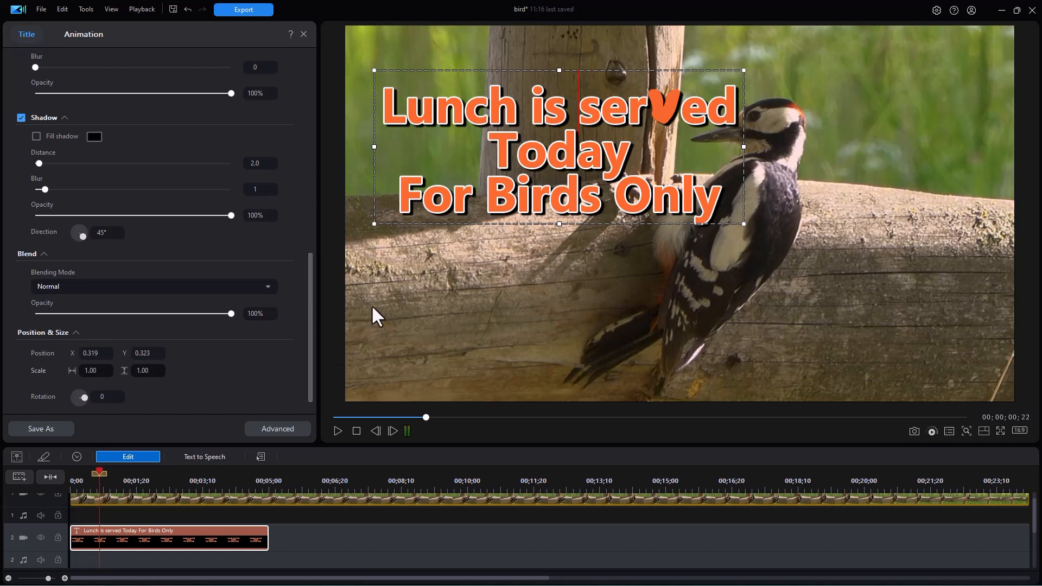
pyautogui.hotkey('ctrl', 'z')
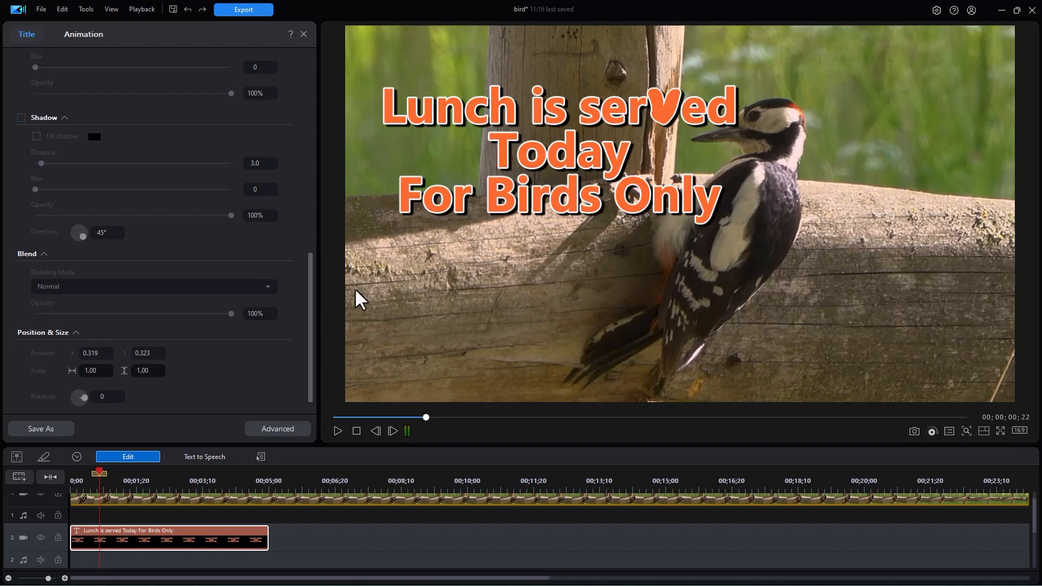
pyautogui.hotkey('ctrl', 'z')
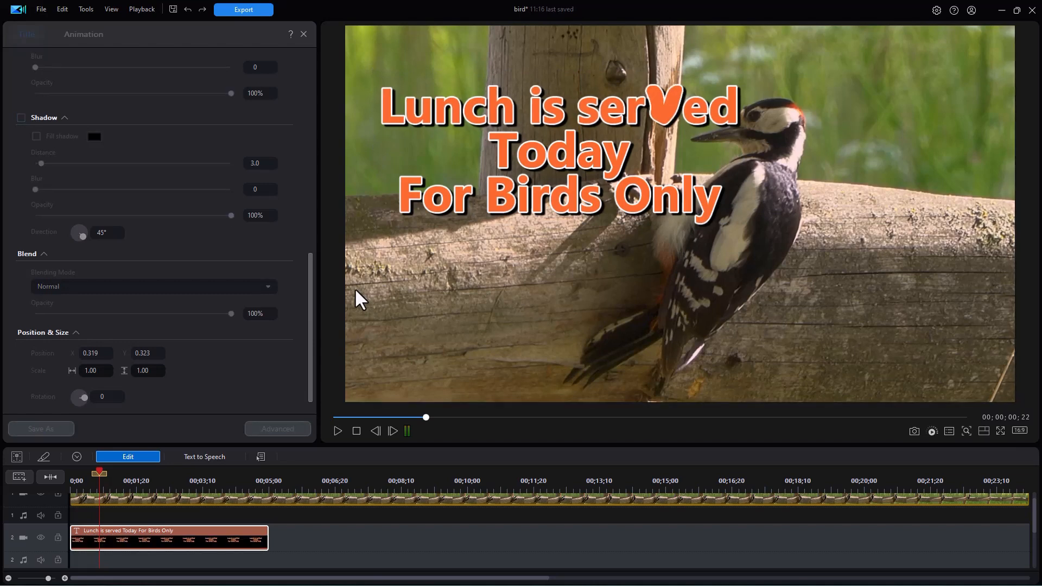
pyautogui.hotkey('ctrl', 'z')
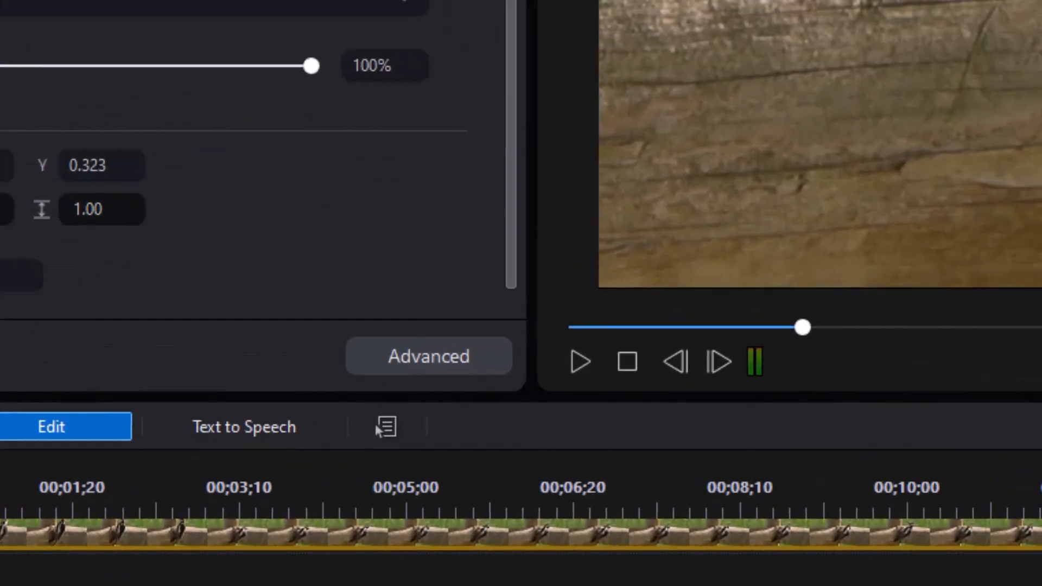
# Save the styled title as a custom template named 000, and view the title's entrance animation options.
pyautogui.click(105, 237)
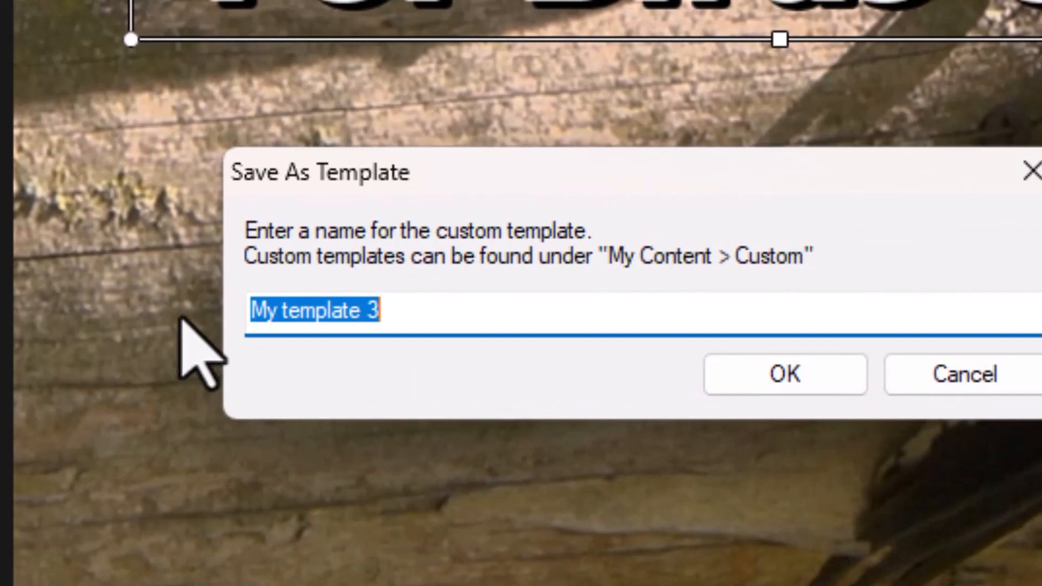
pyautogui.write('000')
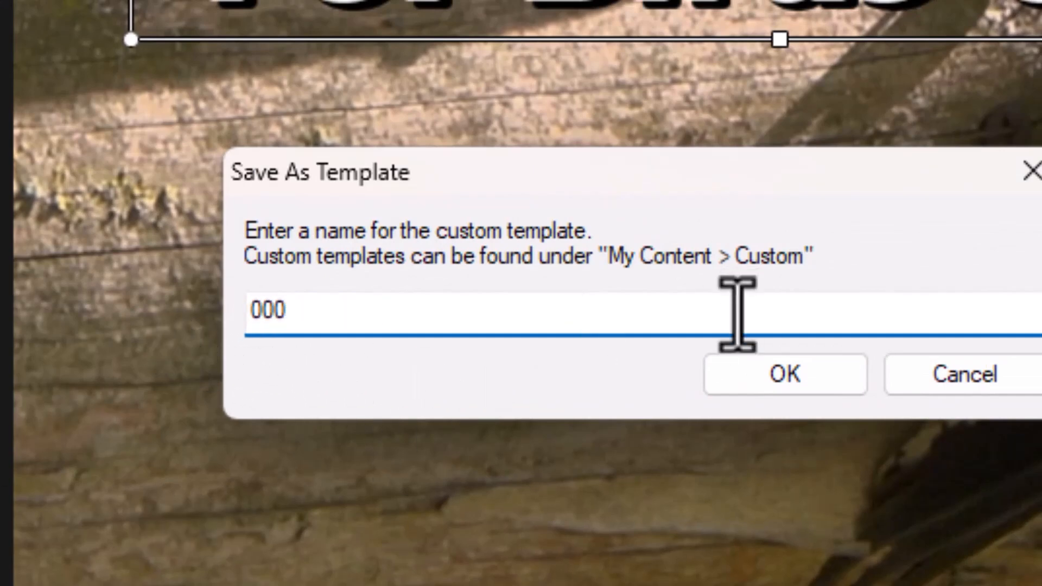
pyautogui.click(799, 385)
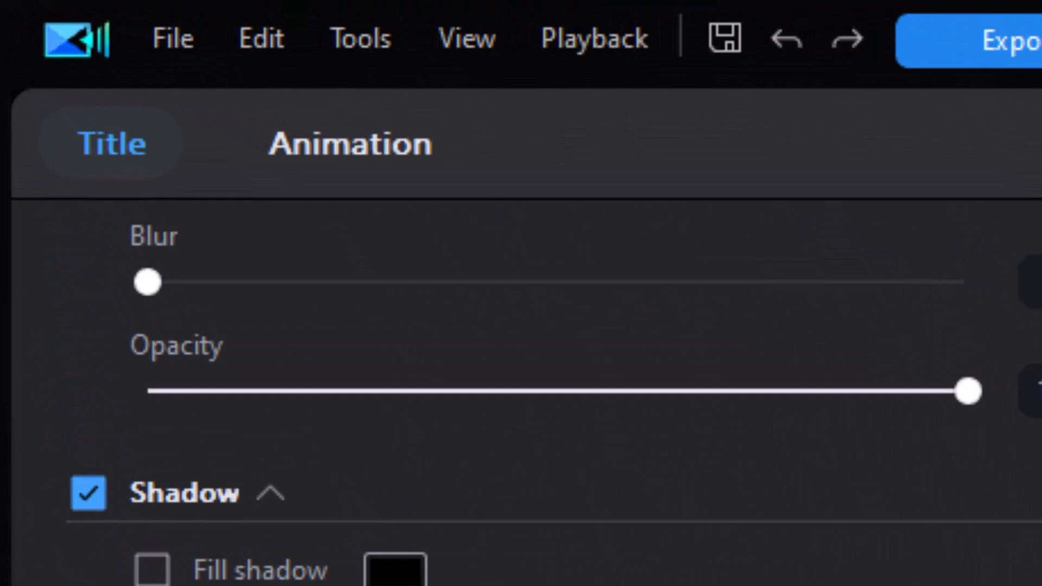
pyautogui.click(354, 160)
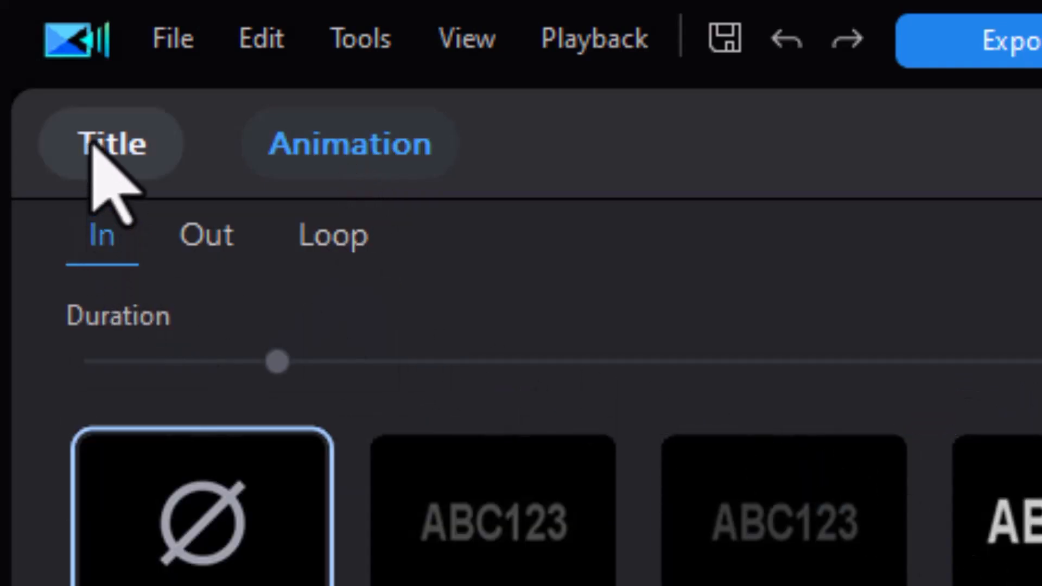
pyautogui.click(94, 146)
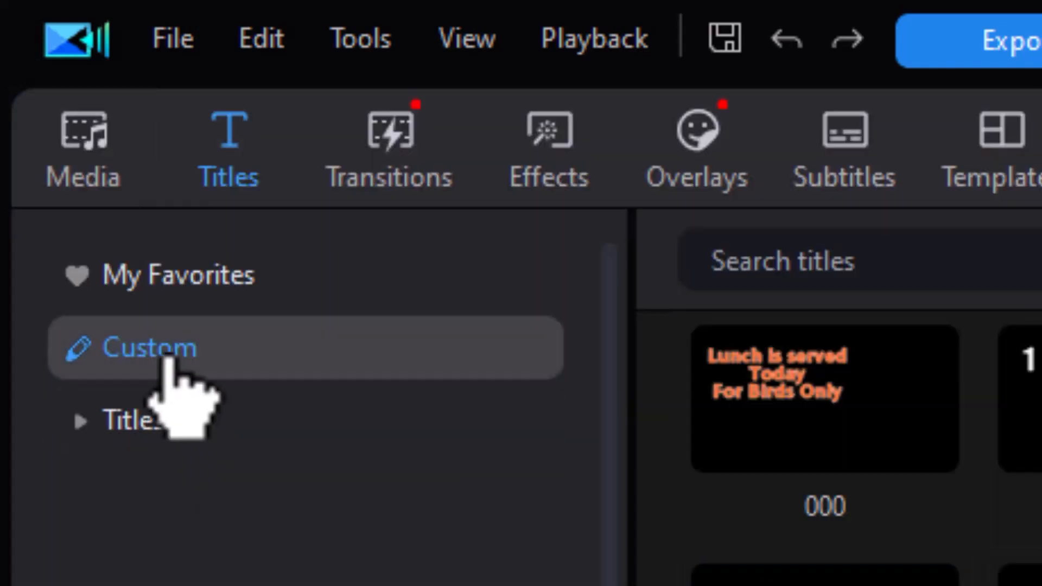
# Add the saved 000 template from the custom titles to the timeline.
pyautogui.click(169, 358)
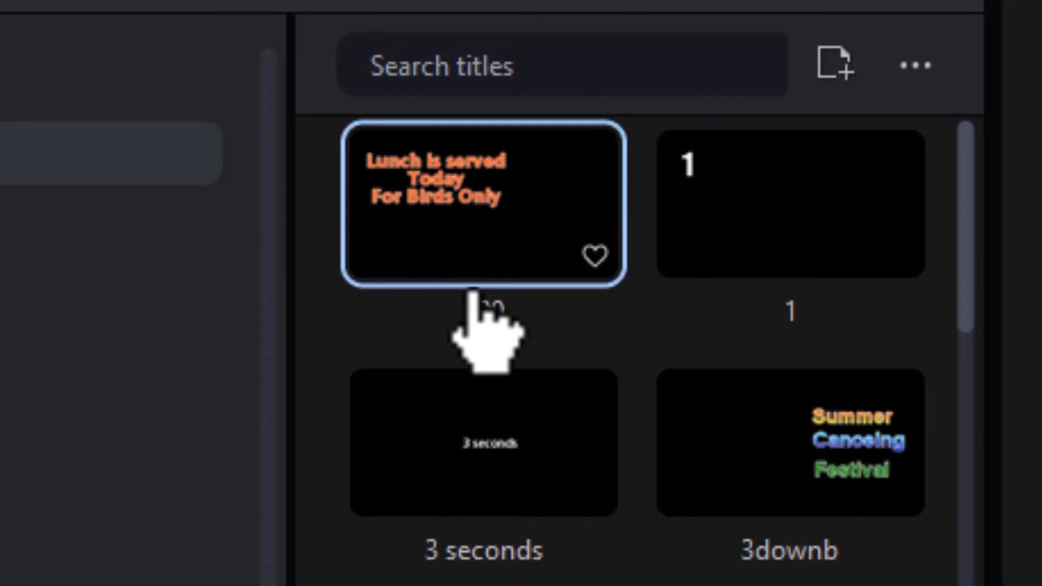
pyautogui.moveTo(483, 204); pyautogui.dragTo(569, 540)
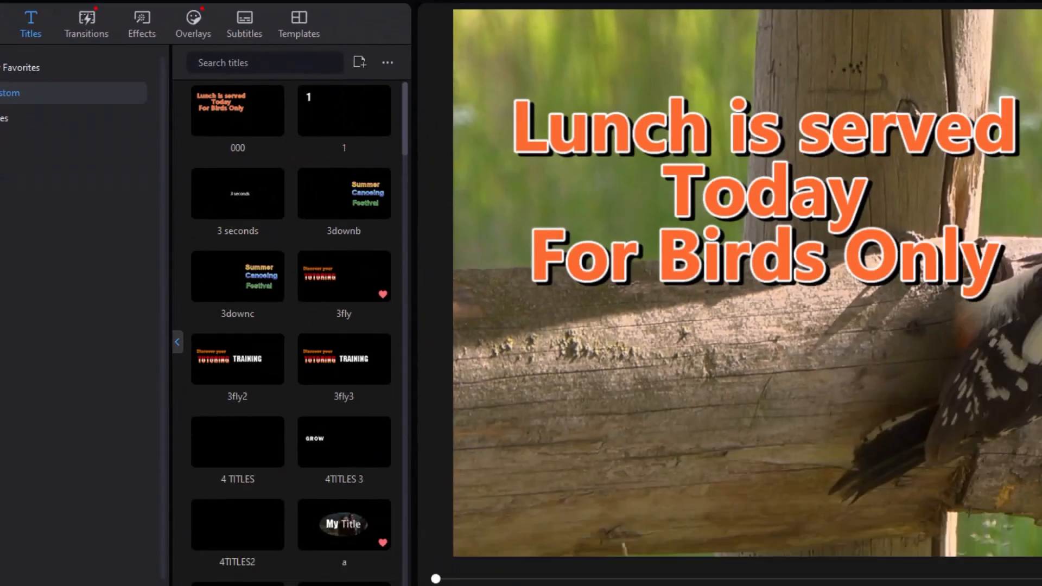